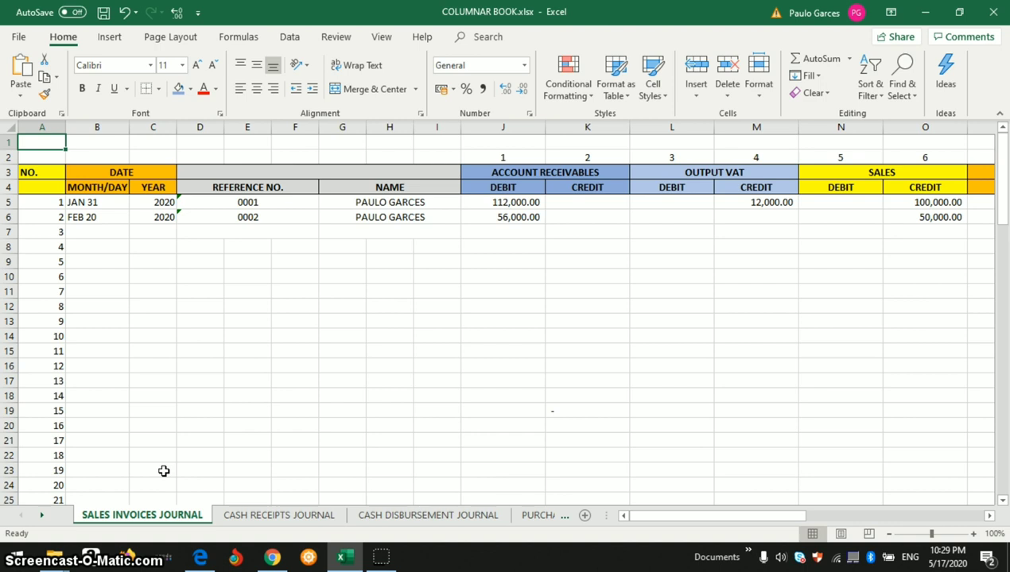
# Step: Examine the No., Date, Reference No. and Name column headers of the Sales Invoices Journal
pyautogui.press('Down')
pyautogui.press('Down')
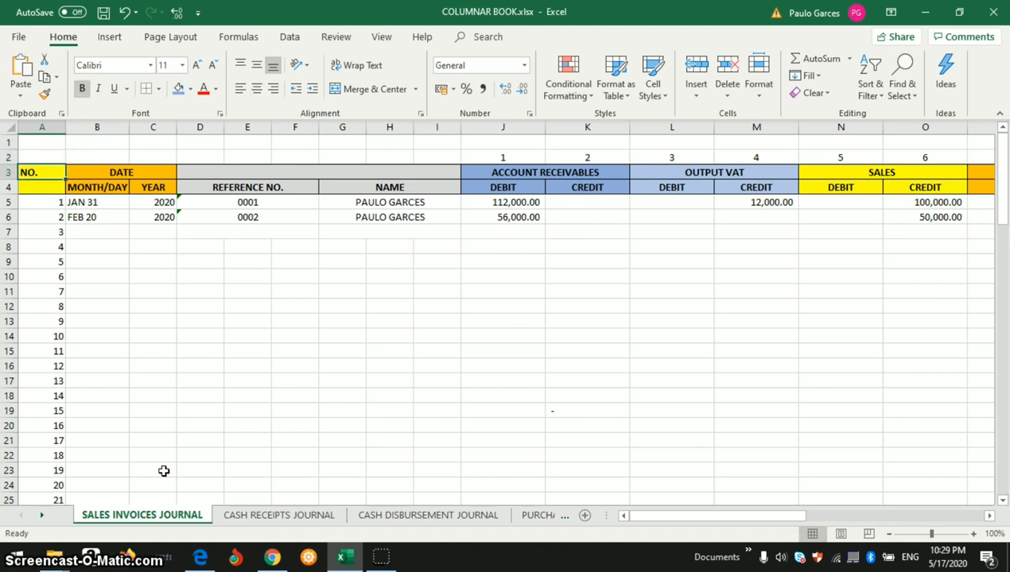
pyautogui.press('Right')
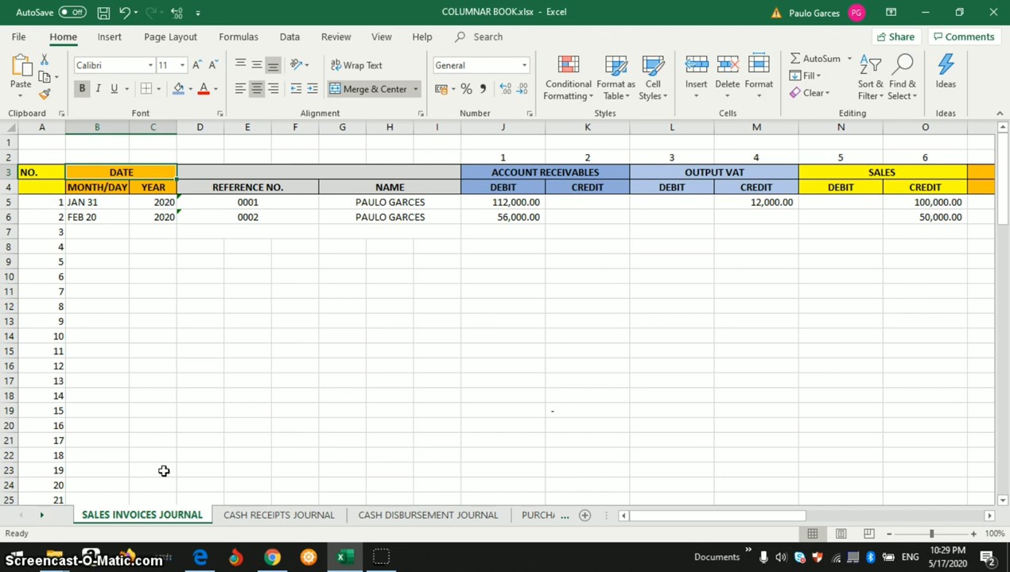
pyautogui.press('Down')
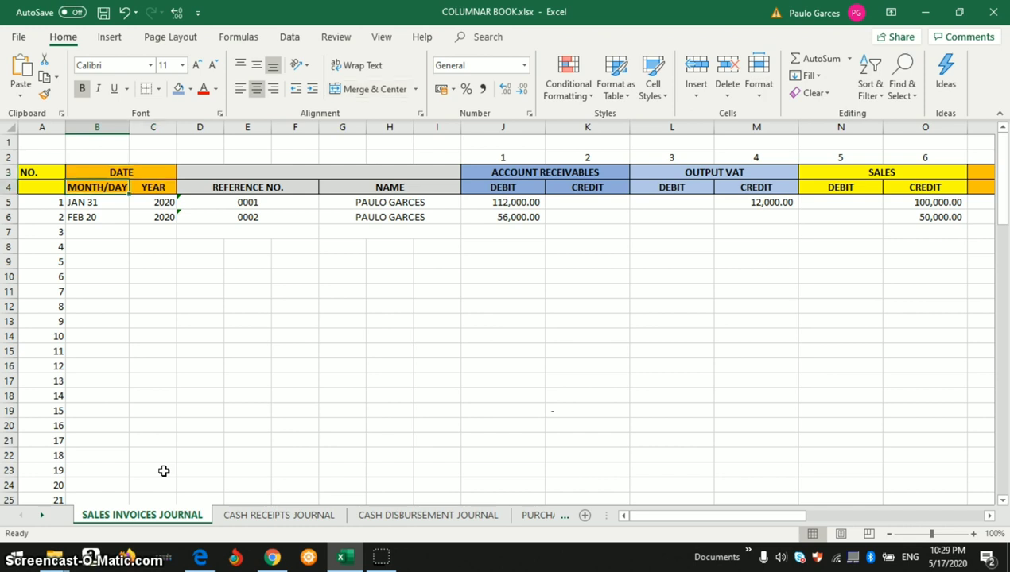
pyautogui.press('Right')
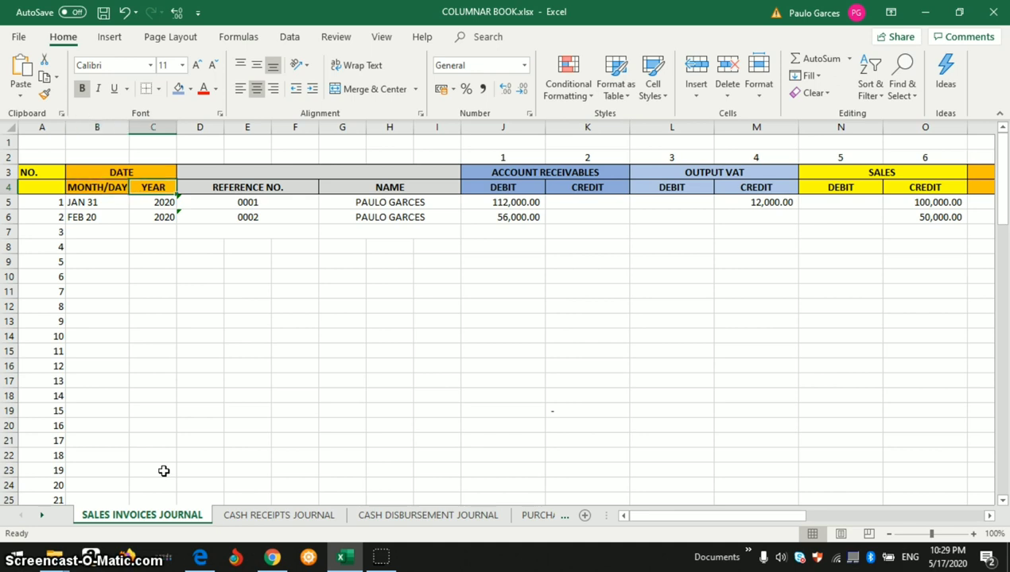
pyautogui.press('Right')
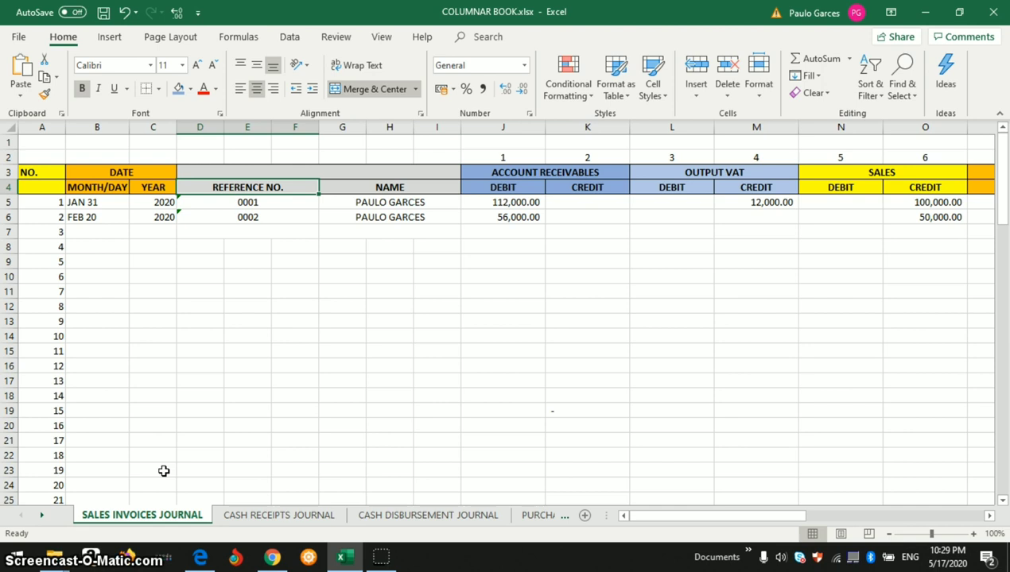
pyautogui.press('Right')
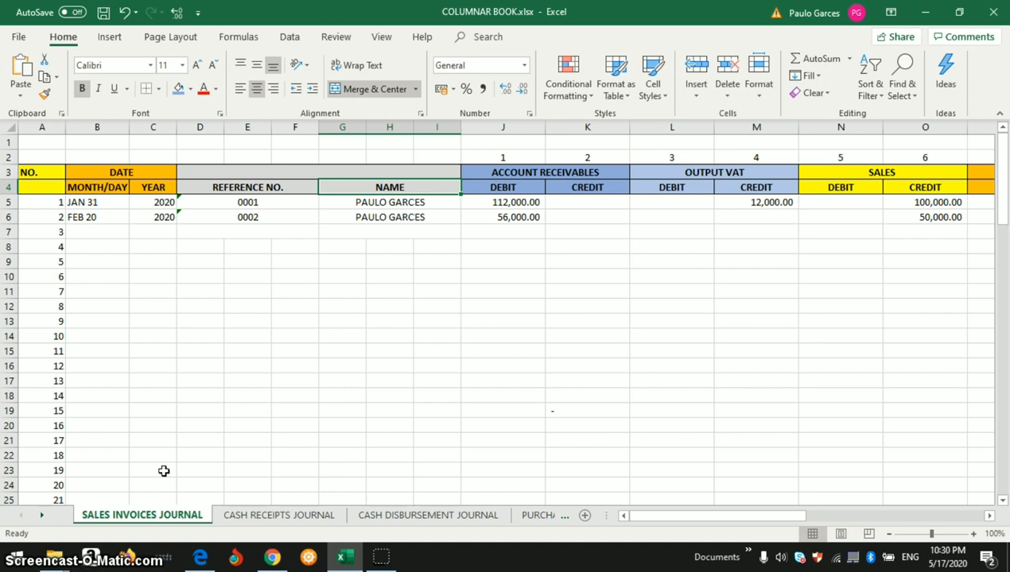
# Step: Examine the debit and credit column headers under Account Receivables, Output VAT and Sales
pyautogui.press('Right')
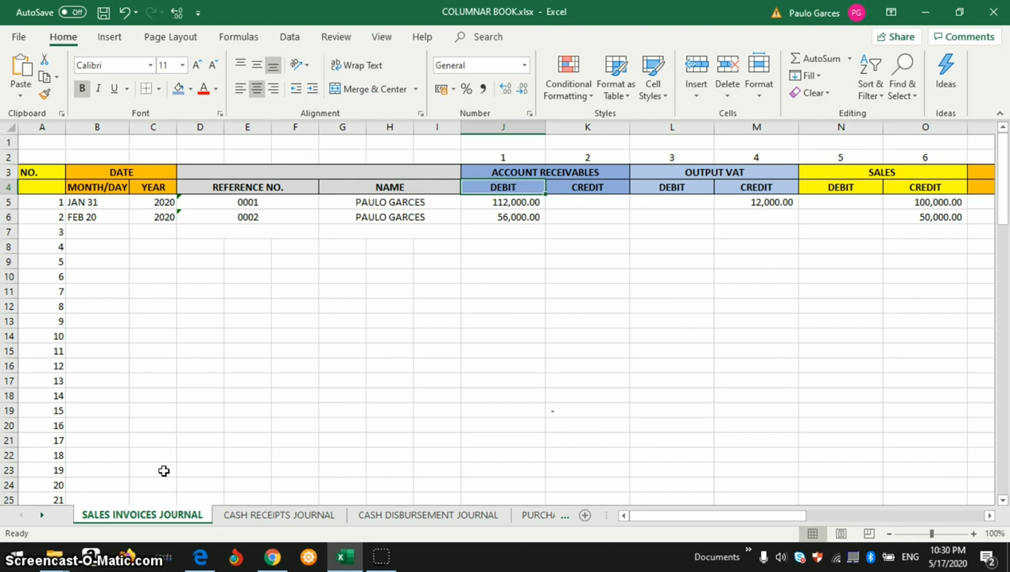
pyautogui.press('Up')
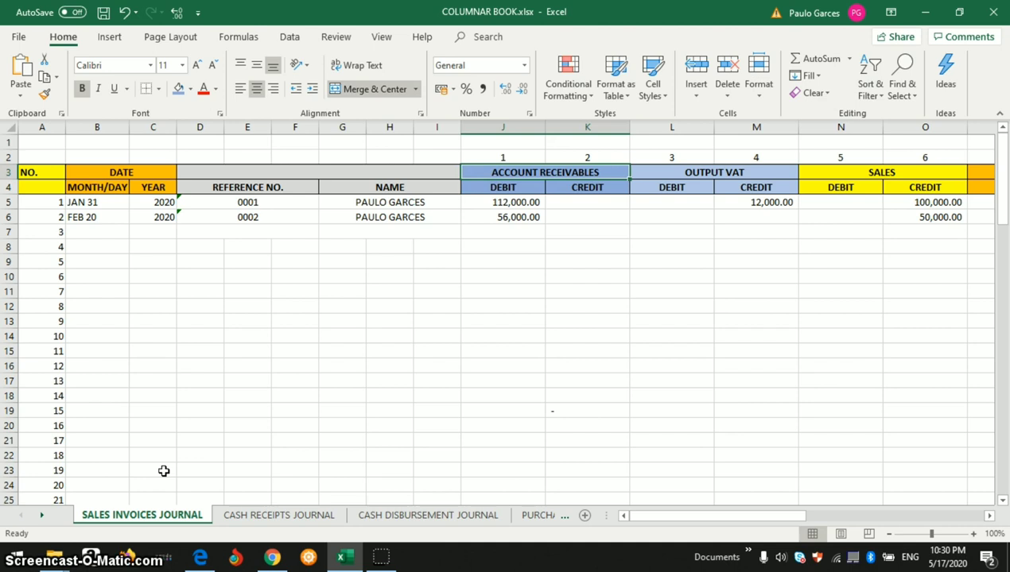
pyautogui.press('Down')
pyautogui.press('Right')
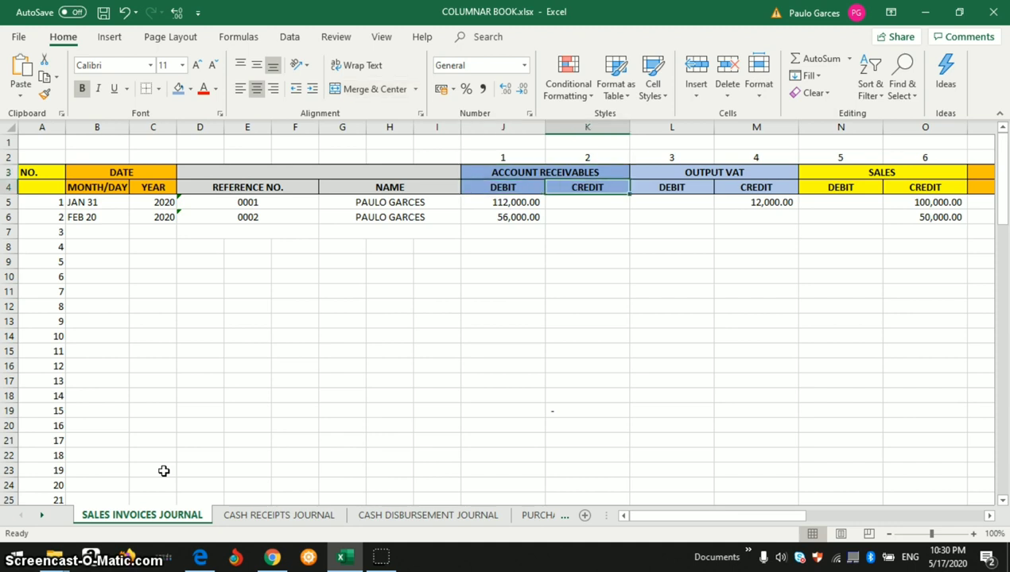
pyautogui.press('Right')
pyautogui.press('Up')
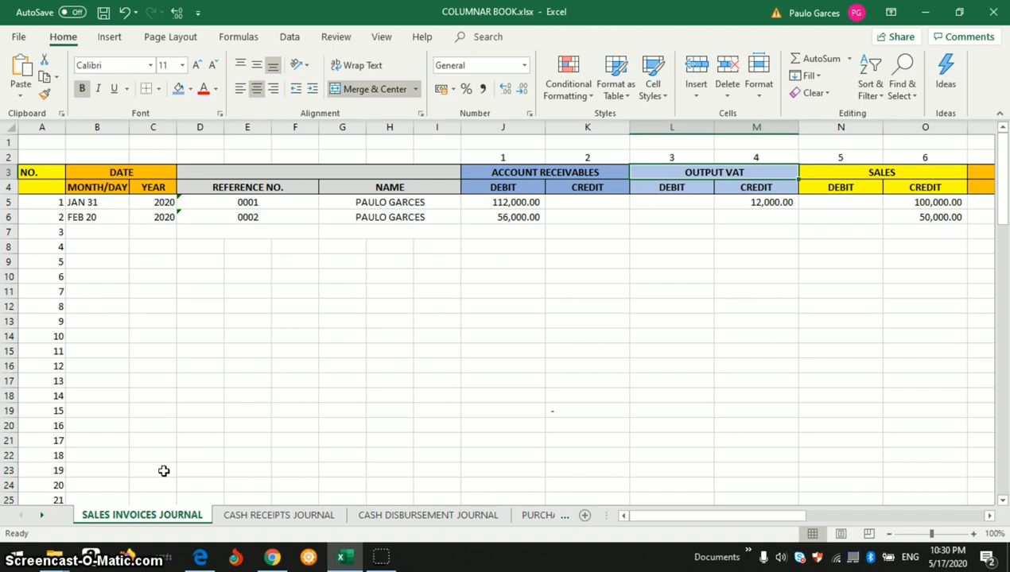
pyautogui.press('Down')
pyautogui.press('Right')
pyautogui.press('Up')
pyautogui.press('Right')
pyautogui.press('Down')
pyautogui.press('Right')
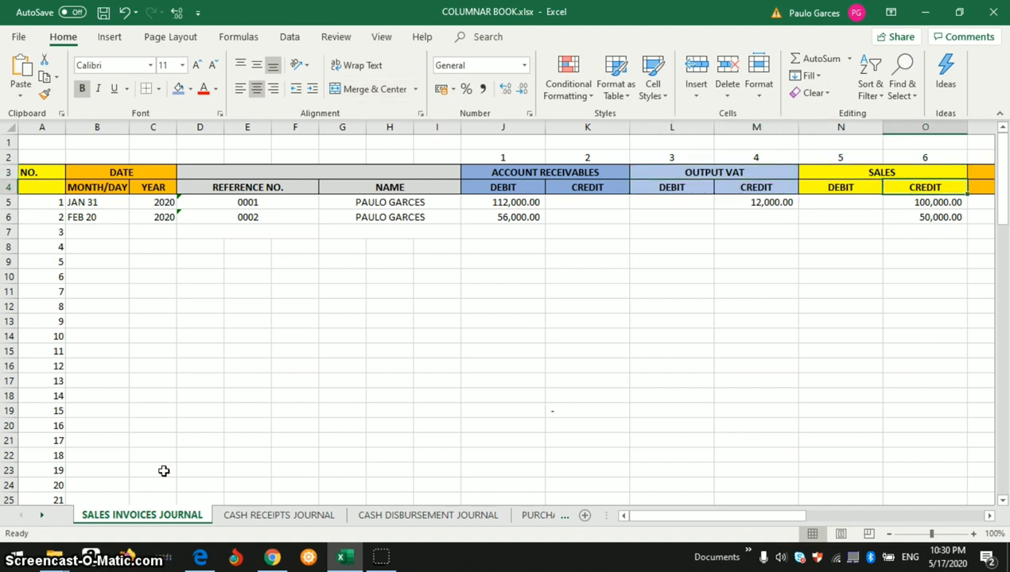
# Step: Examine the Sundries Account columns and the transaction description column in the first entry's row
pyautogui.press('Right')
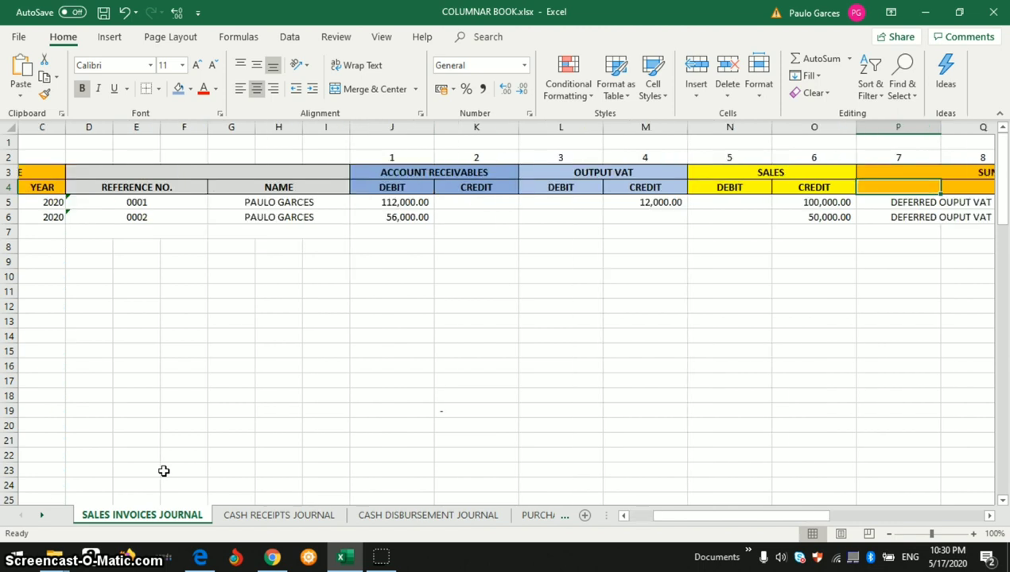
pyautogui.press('Up')
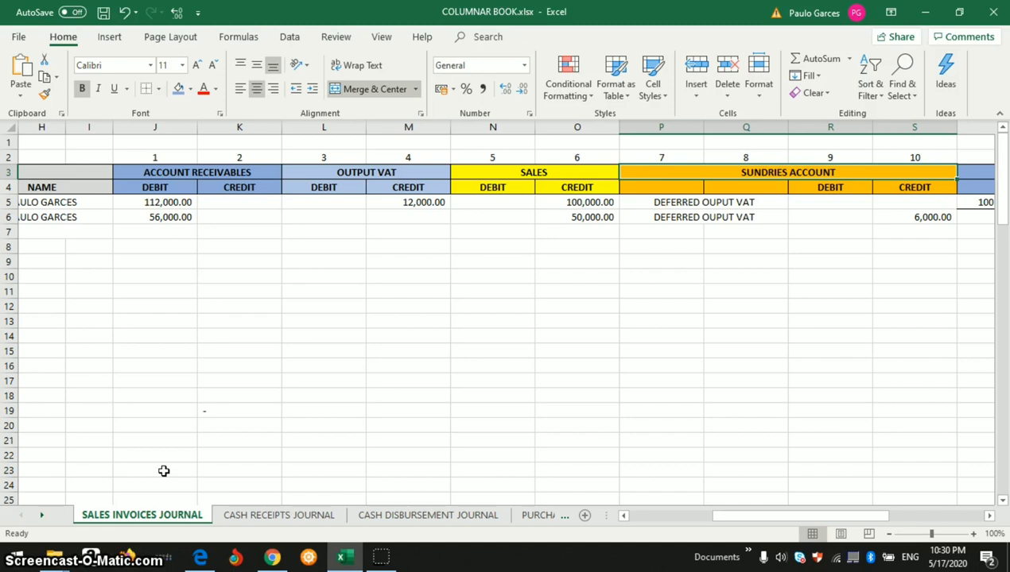
pyautogui.press('Down')
pyautogui.press('Down')
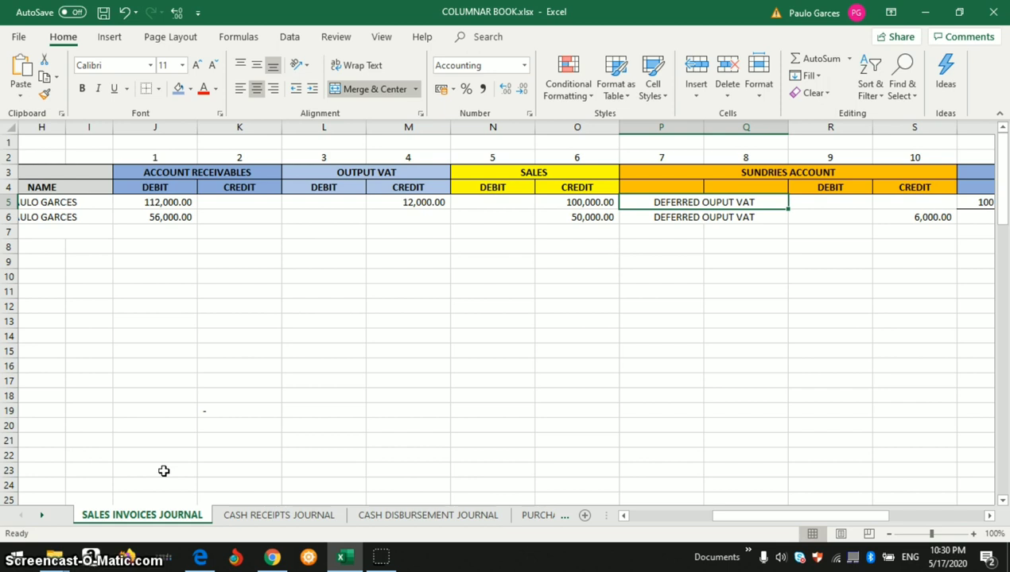
pyautogui.press('Right')
pyautogui.press('Right')
pyautogui.press('Right')
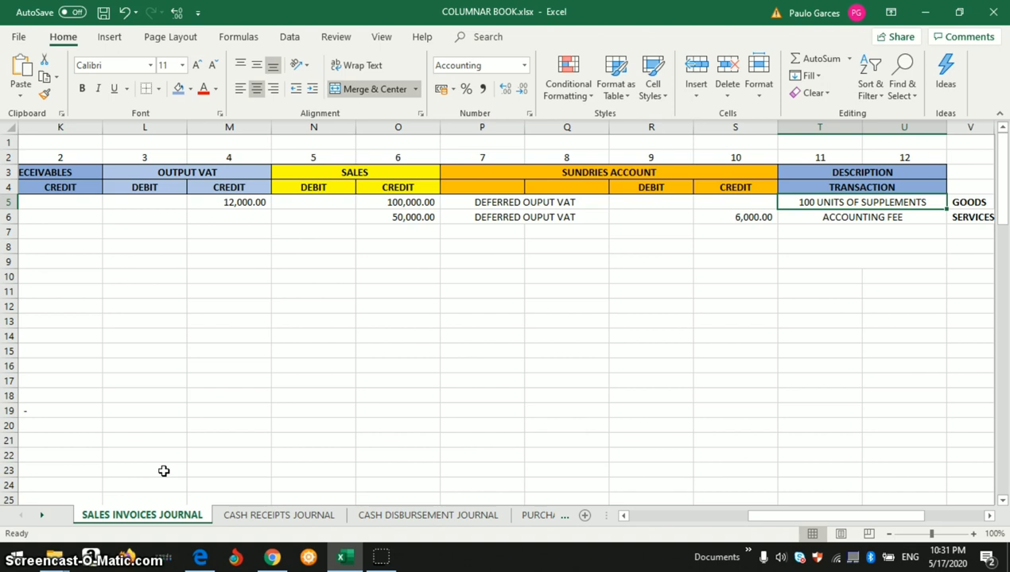
# Step: Go back to the start of the first journal entry and review its date, reference number and name
pyautogui.press('Left')
pyautogui.press('Home')
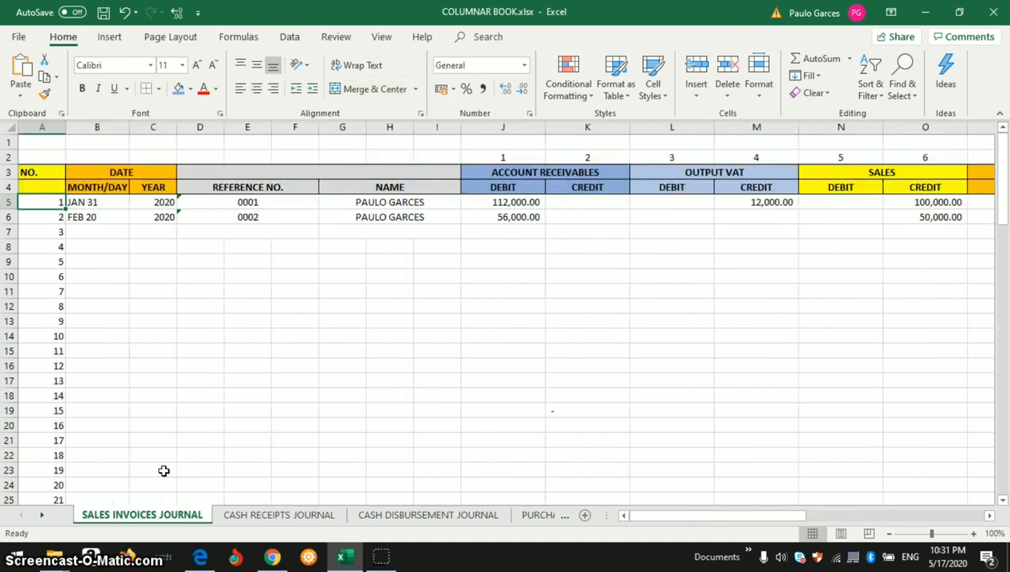
pyautogui.press('Right')
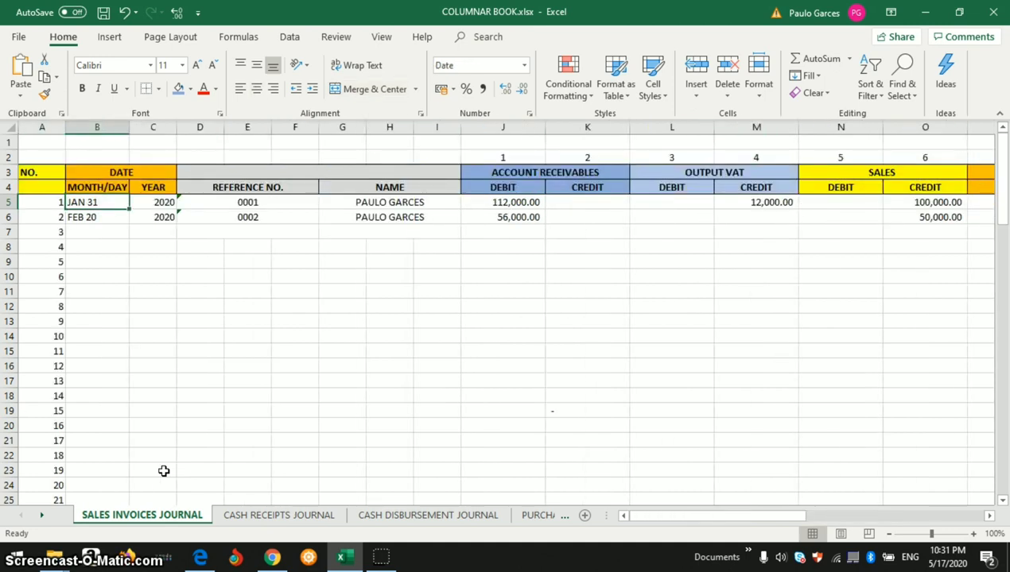
pyautogui.press('Right')
pyautogui.press('Right')
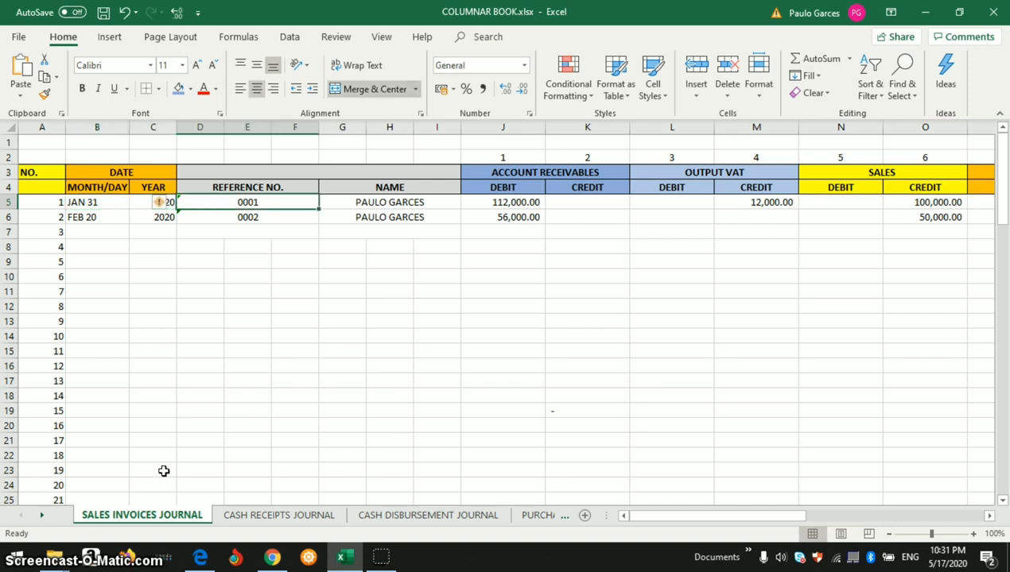
pyautogui.press('Right')
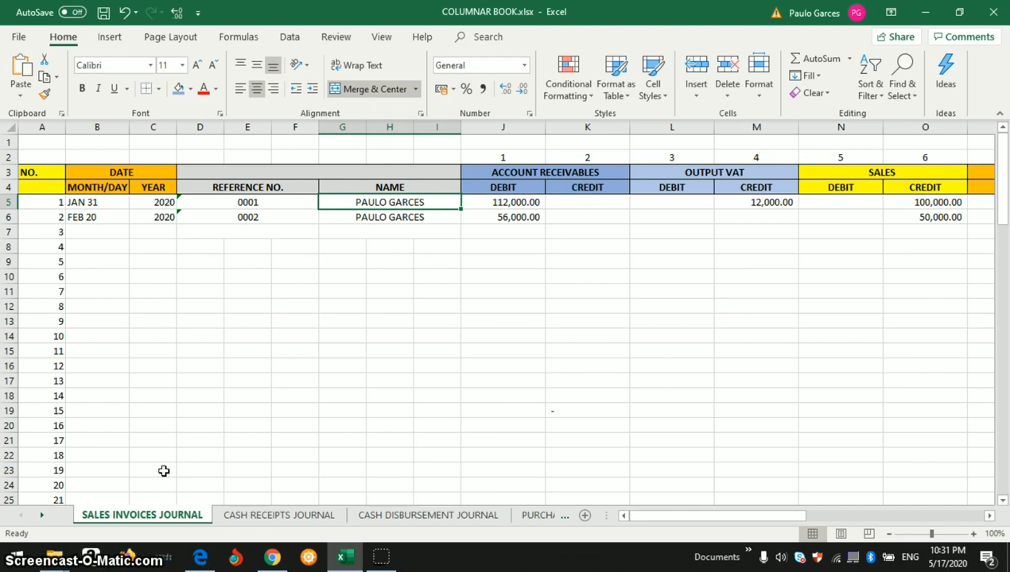
# Step: Review the first entry's receivable, output VAT, sales and sundries amounts through to its transaction description
pyautogui.press('Right')
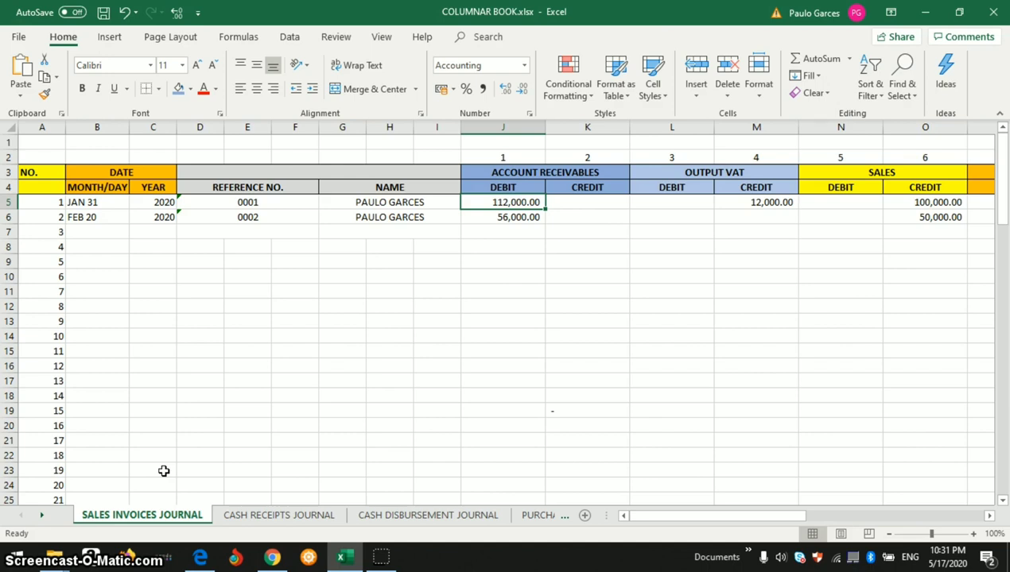
pyautogui.press('Right')
pyautogui.press('Right')
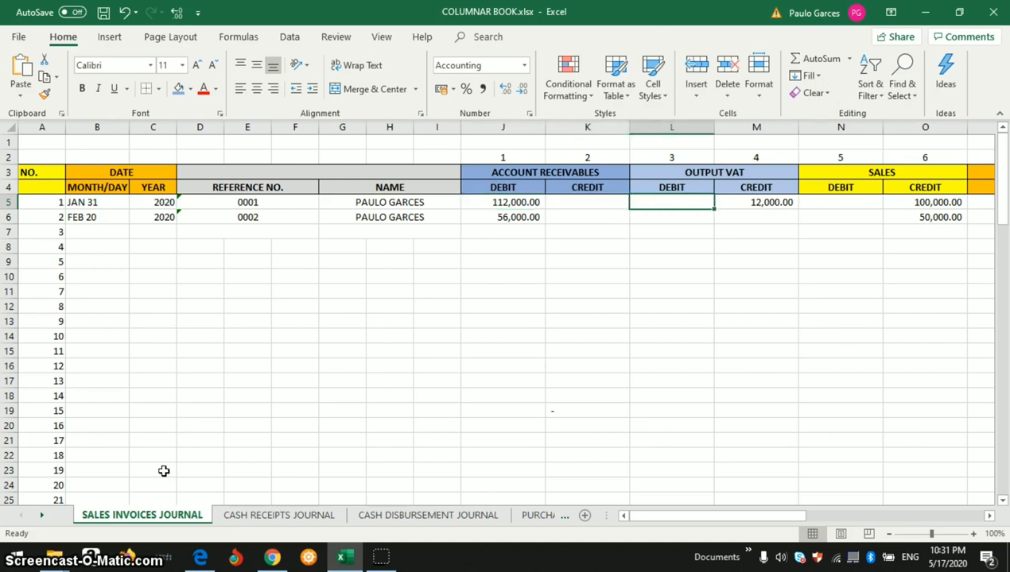
pyautogui.press('Right')
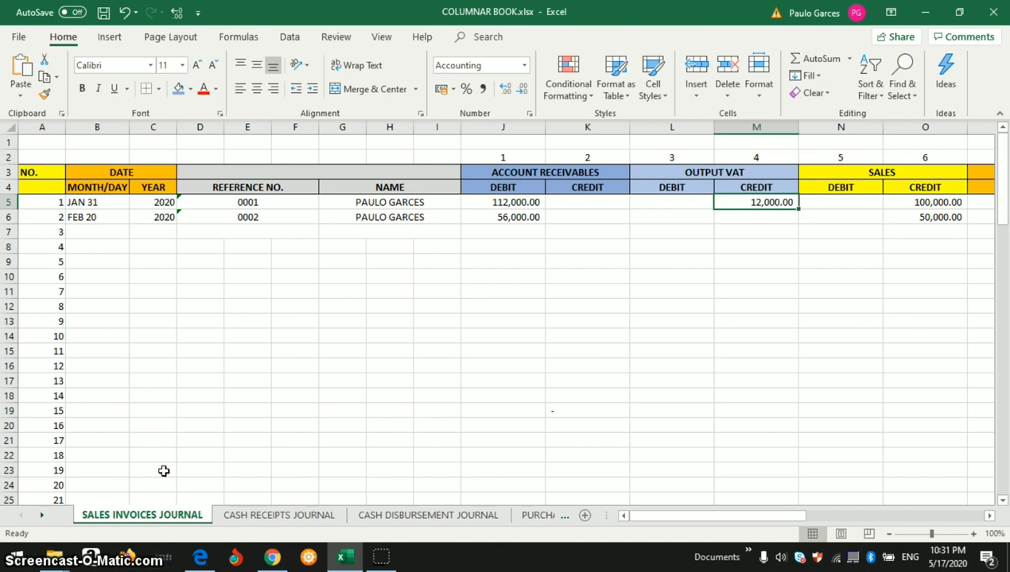
pyautogui.press('Right')
pyautogui.press('Right')
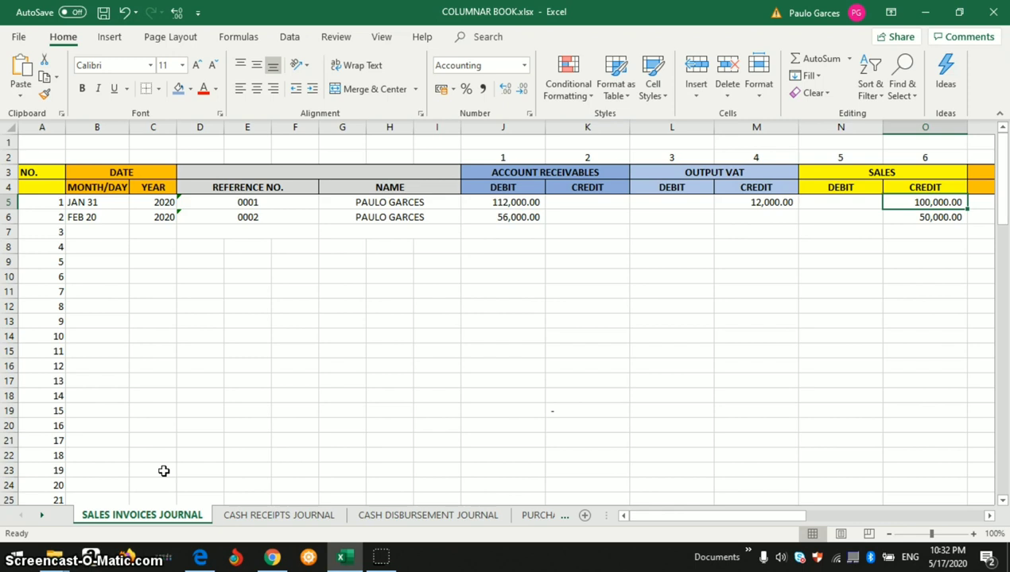
pyautogui.press('Right')
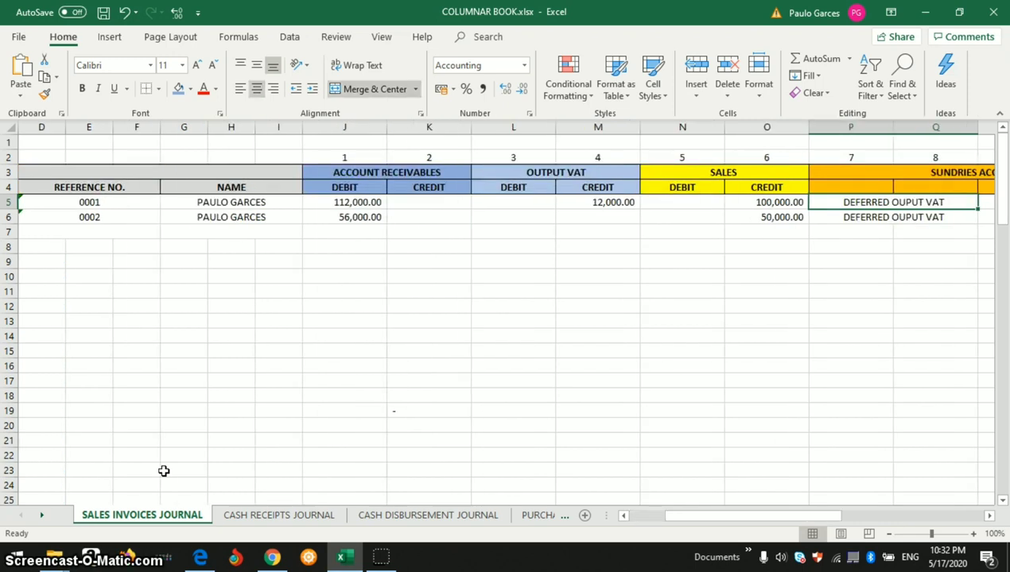
pyautogui.press('Right')
pyautogui.press('Right')
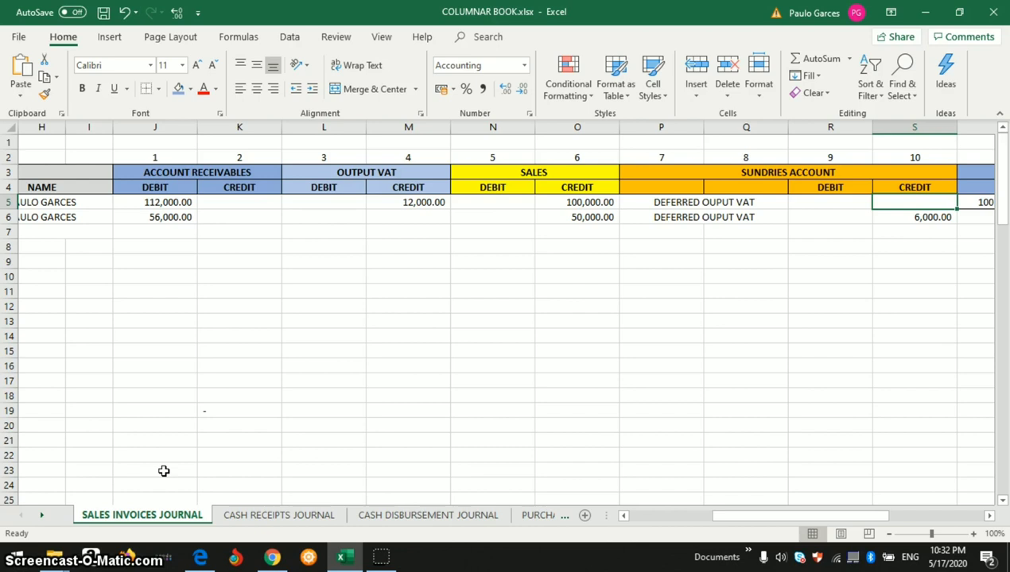
pyautogui.press('Right')
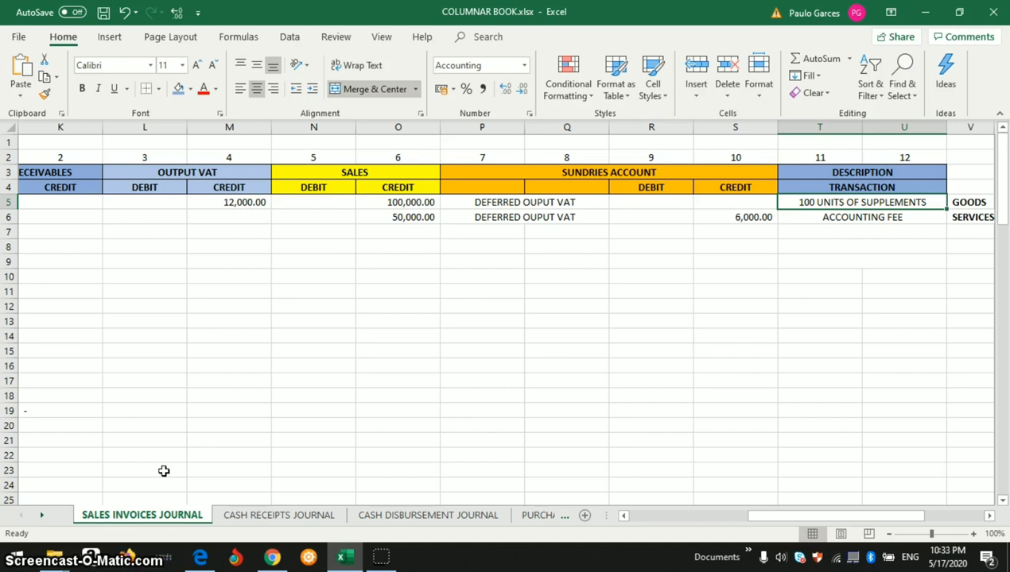
# Step: Return to the start of the rows and review the second entry's date, reference number and name
pyautogui.press('Left')
pyautogui.press('Left')
pyautogui.press('Left')
pyautogui.press('Left')
pyautogui.press('Left')
pyautogui.press('Left')
pyautogui.press('Left')
pyautogui.press('Left')
pyautogui.press('Left')
pyautogui.press('Left')
pyautogui.press('Left')
pyautogui.press('Left')
pyautogui.press('Left')
pyautogui.press('Left')
pyautogui.press('Left')
pyautogui.press('Left')
pyautogui.press('Left')
pyautogui.press('Left')
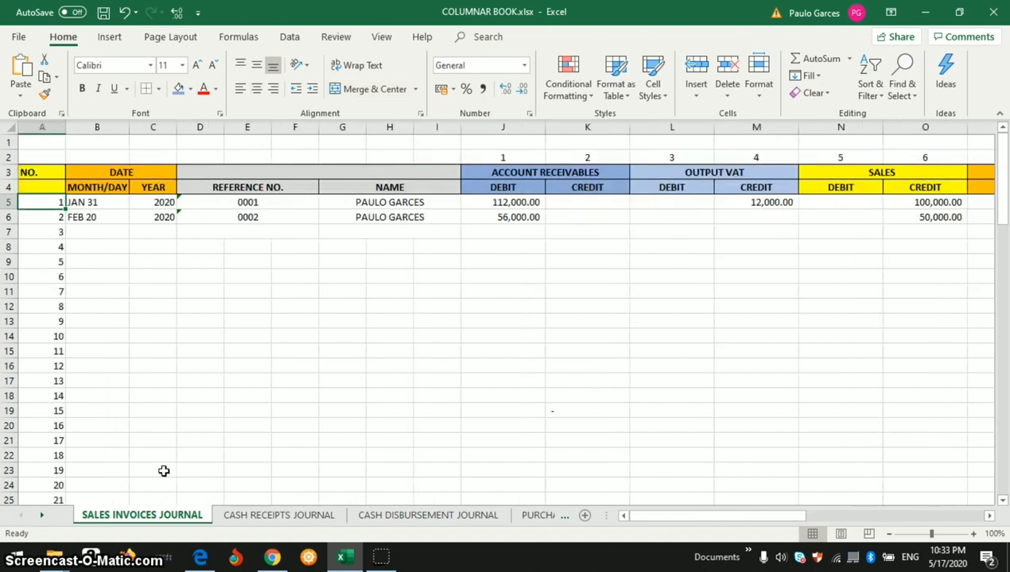
pyautogui.press('Down')
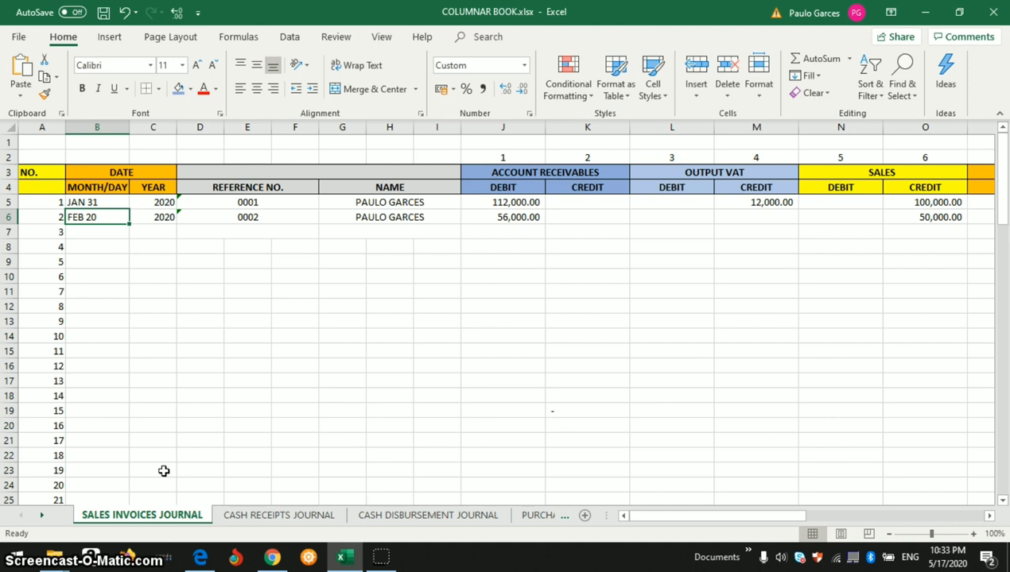
pyautogui.press('Right')
pyautogui.press('Right')
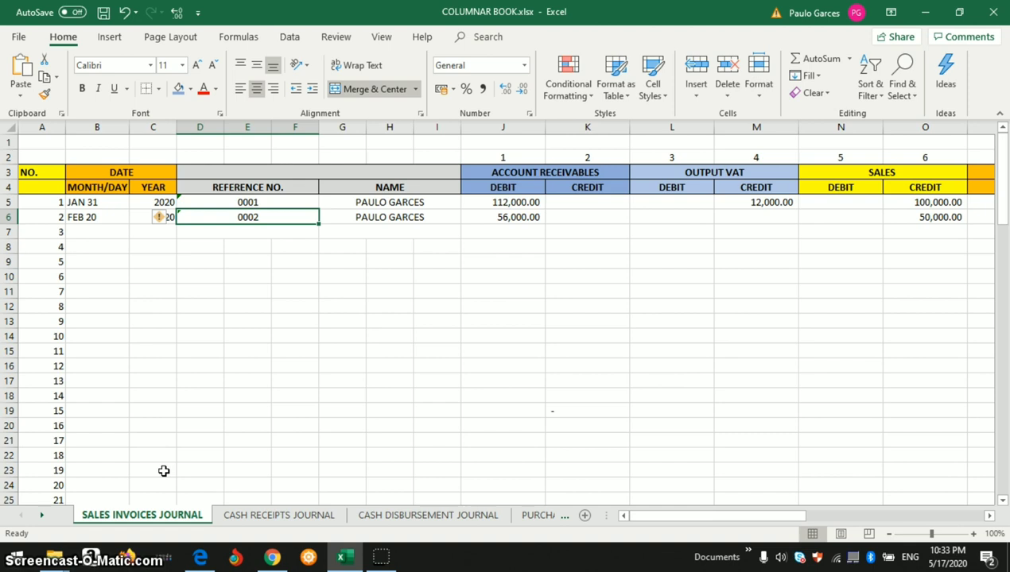
pyautogui.press('Right')
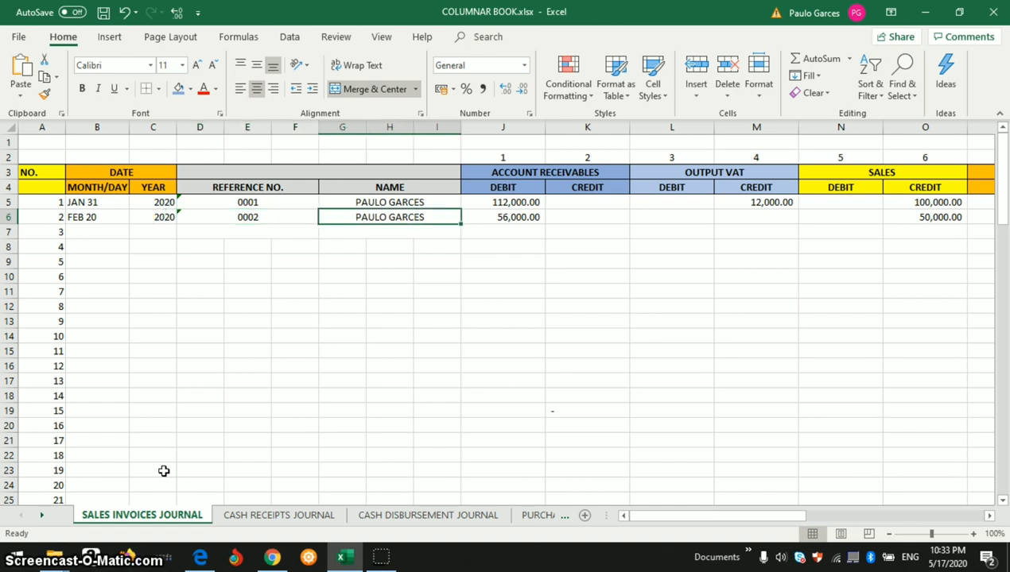
# Step: Review the second entry's receivable, output VAT and sales amounts through to its deferred output VAT credit under Sundries Account
pyautogui.press('Right')
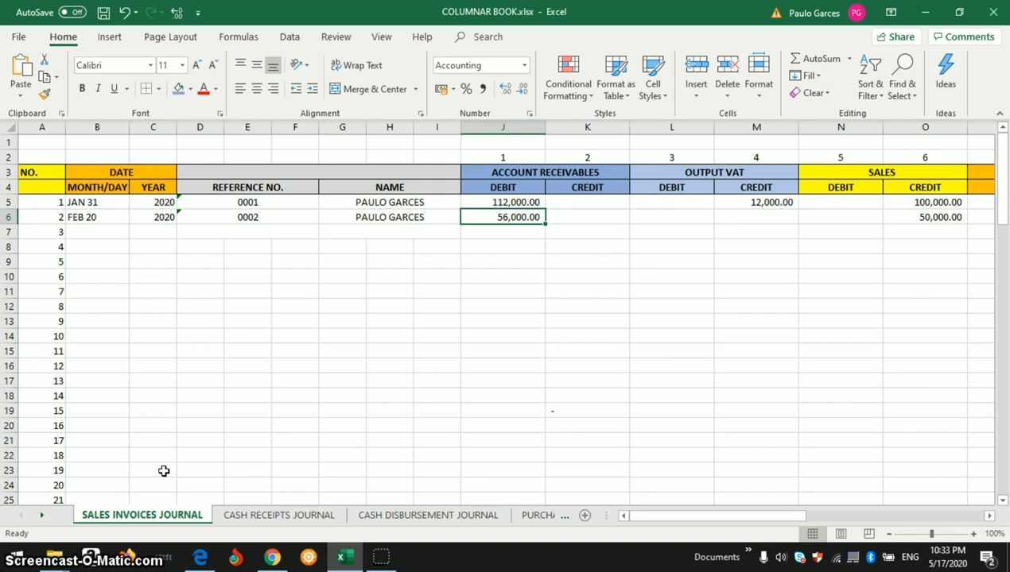
pyautogui.press('Right')
pyautogui.press('Right')
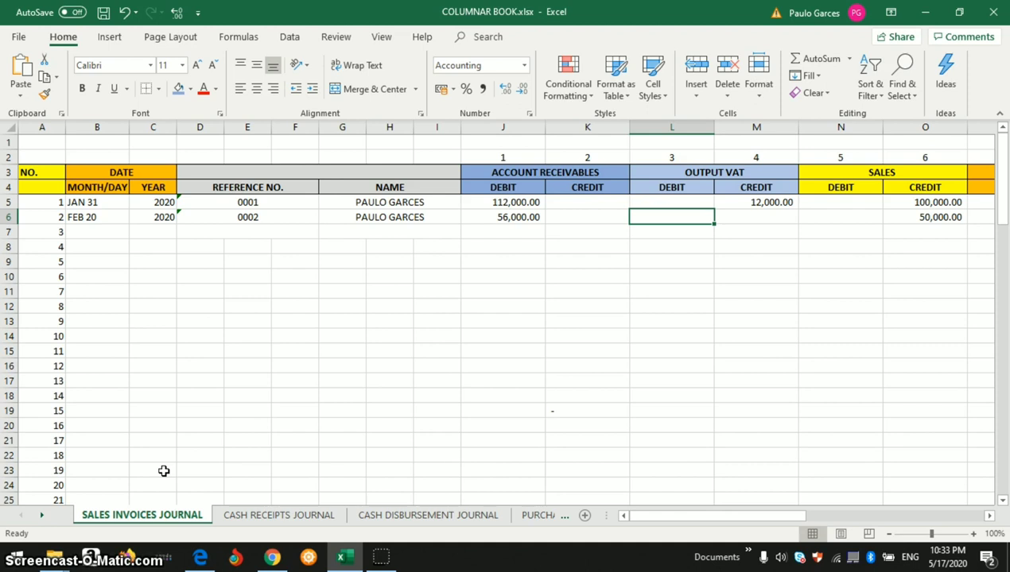
pyautogui.press('Right')
pyautogui.press('Right')
pyautogui.press('Right')
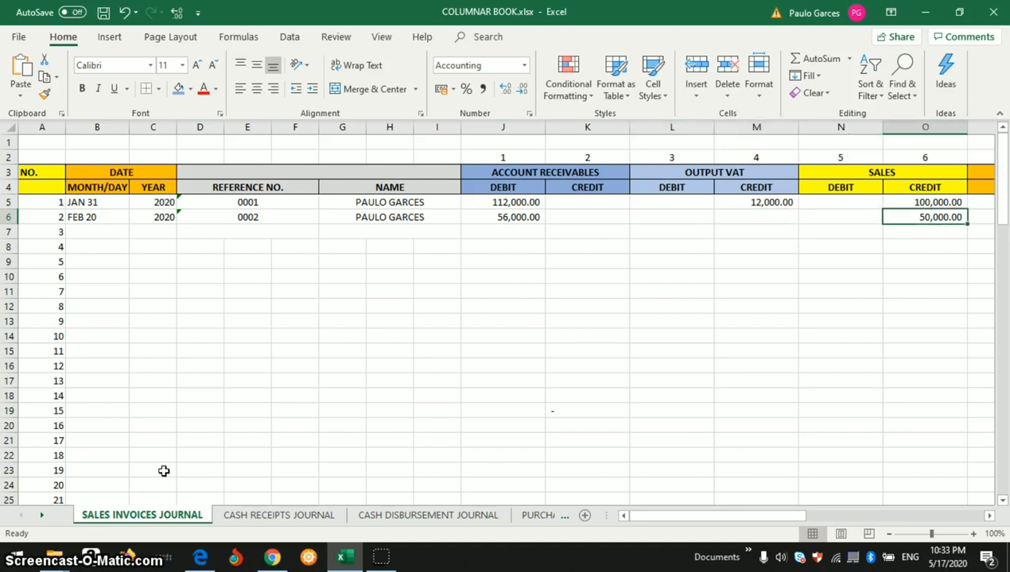
pyautogui.press('Right')
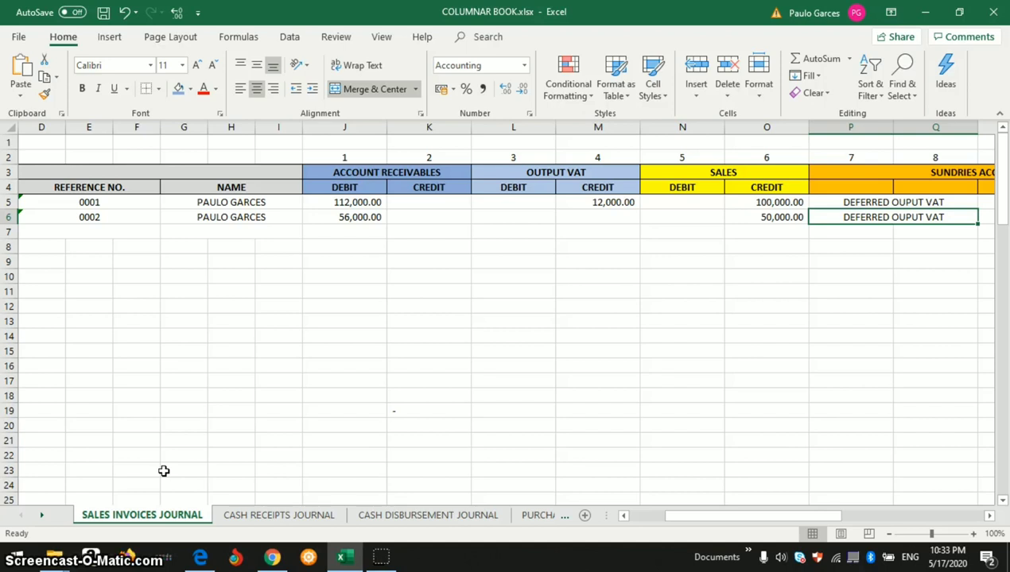
pyautogui.press('Right')
pyautogui.press('Right')
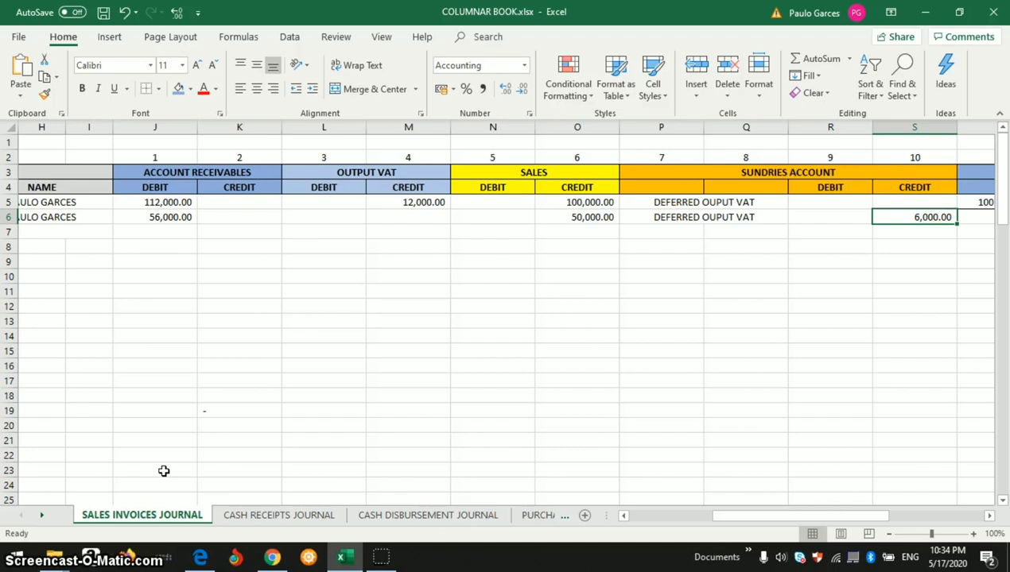
# Step: Review the second sales entry's transaction description and its Services label, then return to the start of the row
pyautogui.press('Right')
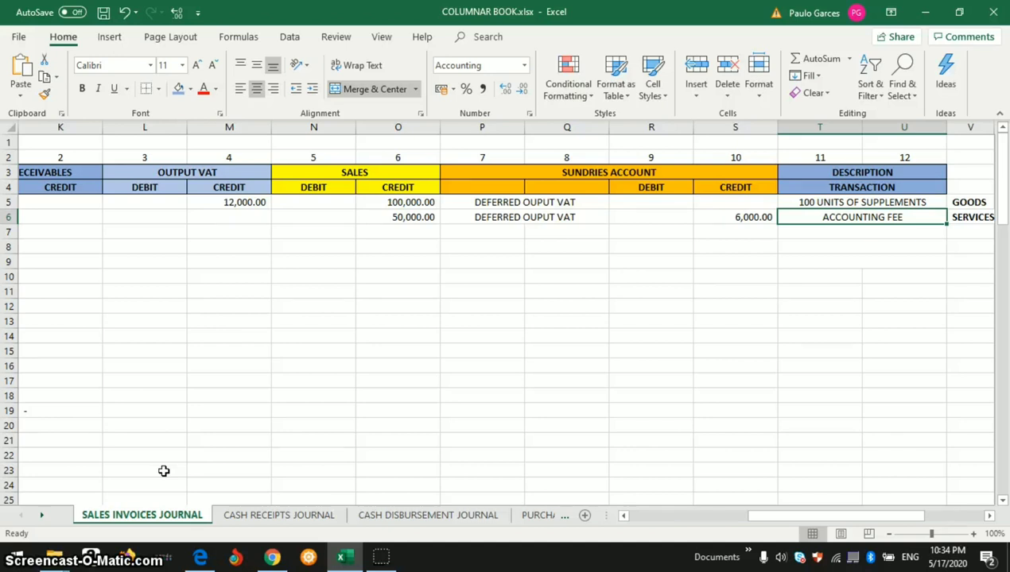
pyautogui.press('Right')
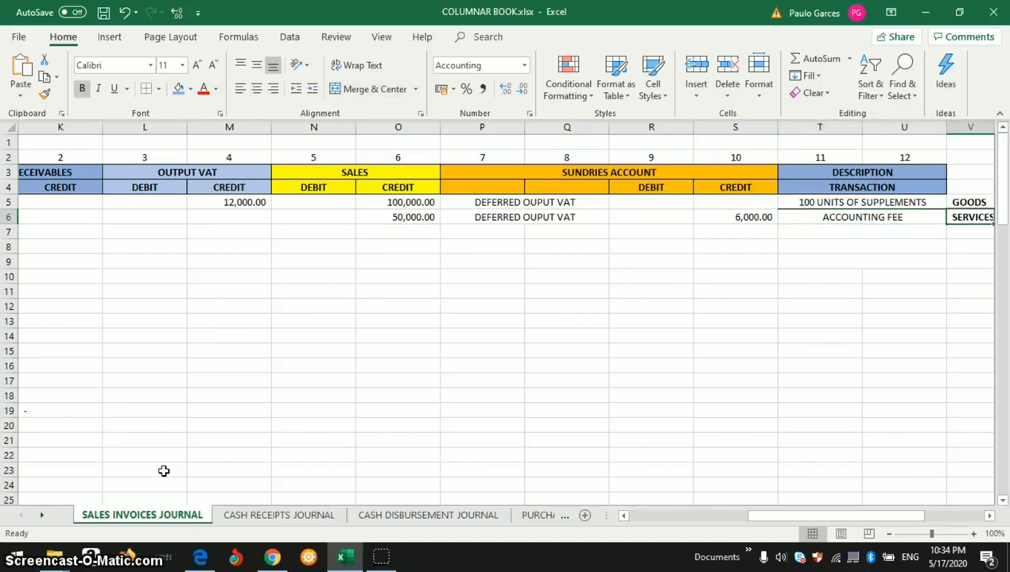
pyautogui.press('Home')
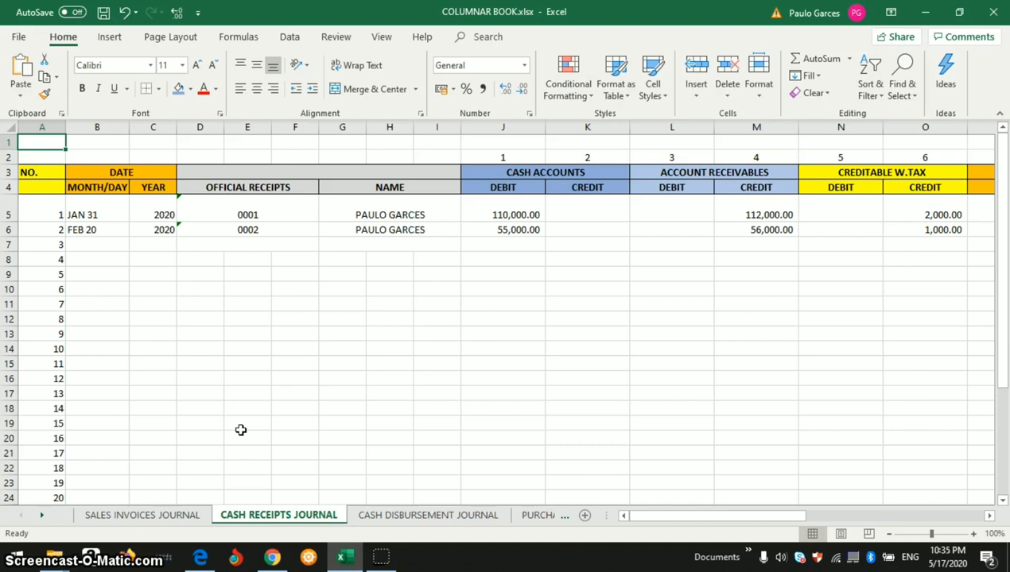
# Step: Review the Cash Receipts Journal's column headers from Date through Cash Accounts, Account Receivables, Creditable W.Tax and Sundries Account to Description
pyautogui.press('Down')
pyautogui.press('Down')
pyautogui.press('Right')
pyautogui.press('Right')
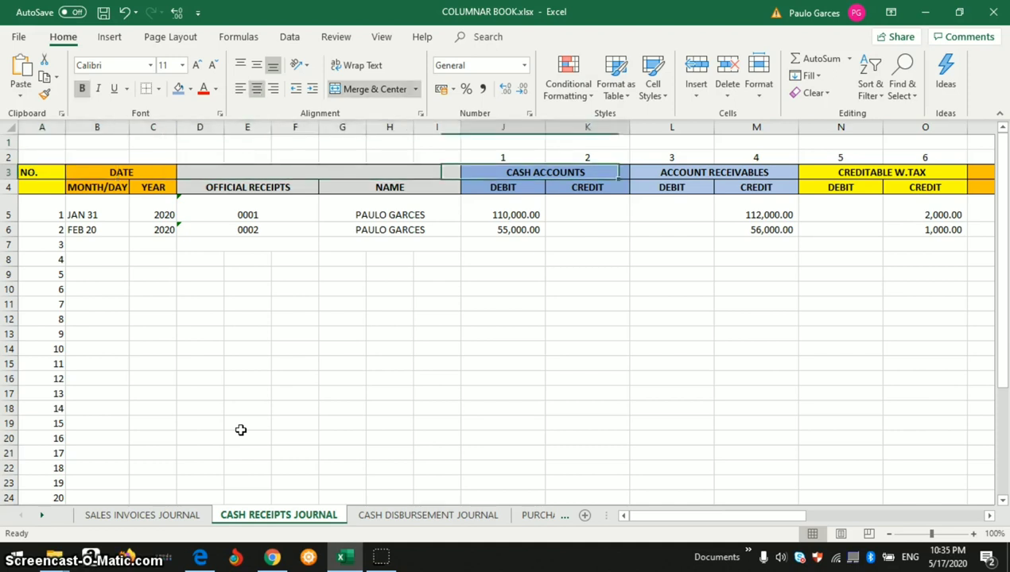
pyautogui.press('Right')
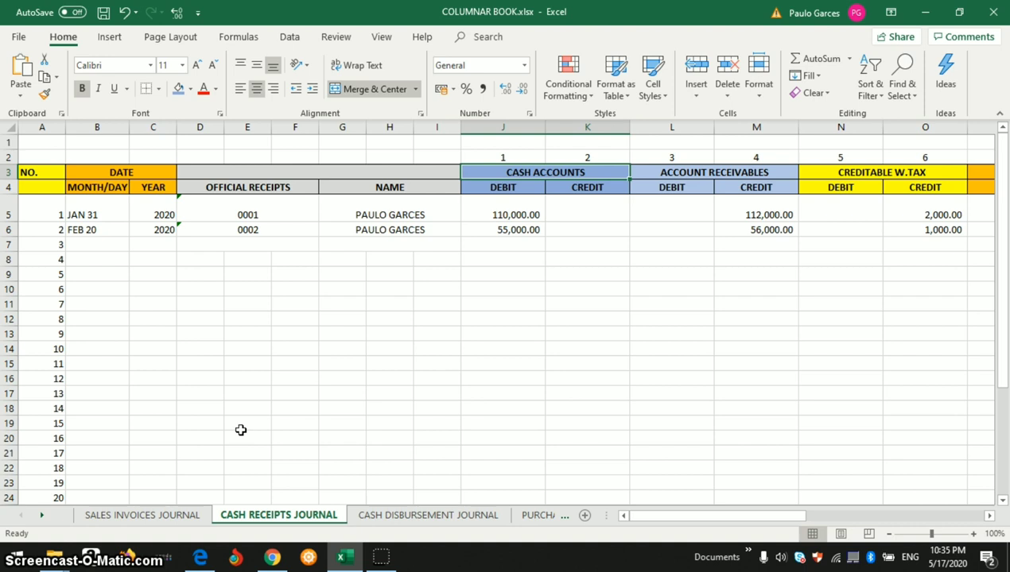
pyautogui.press('Right')
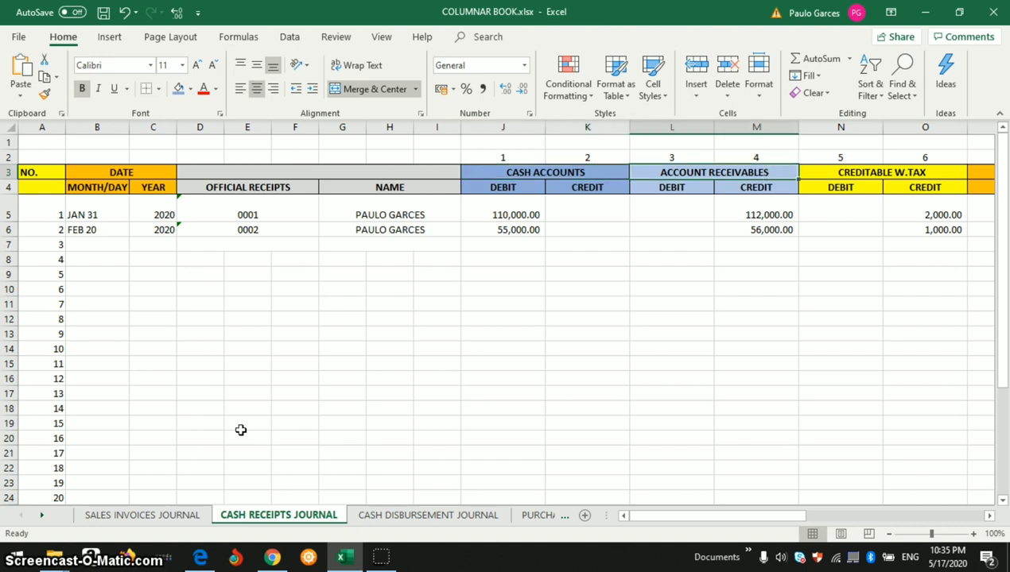
pyautogui.press('Right')
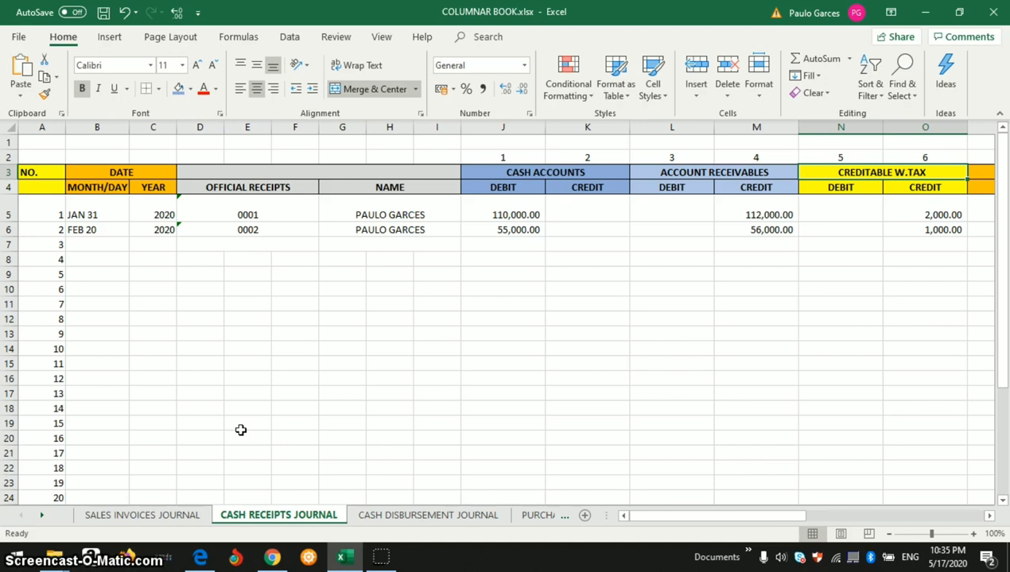
pyautogui.hscroll(4, 240, 430)
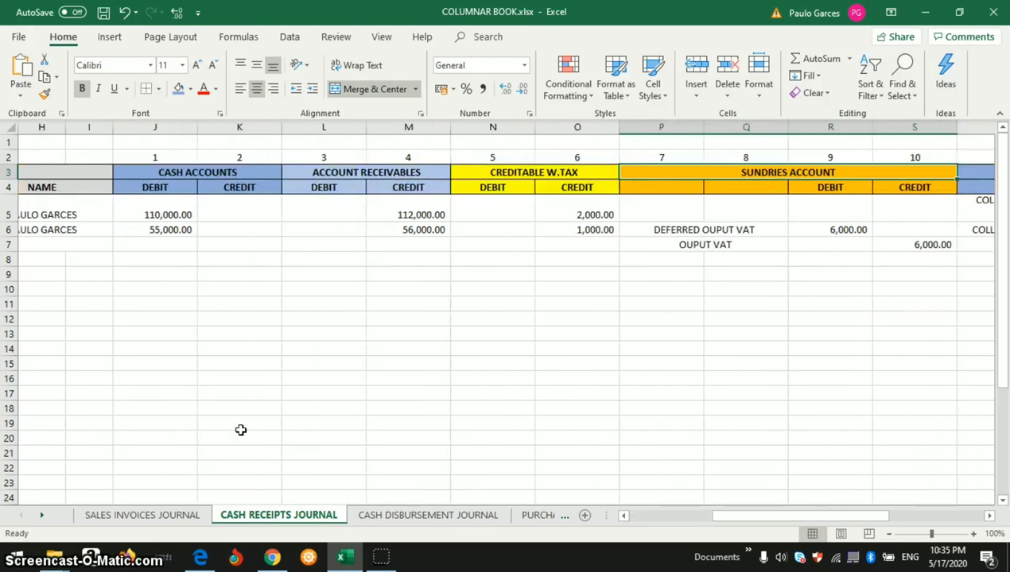
pyautogui.hscroll(2, 240, 430)
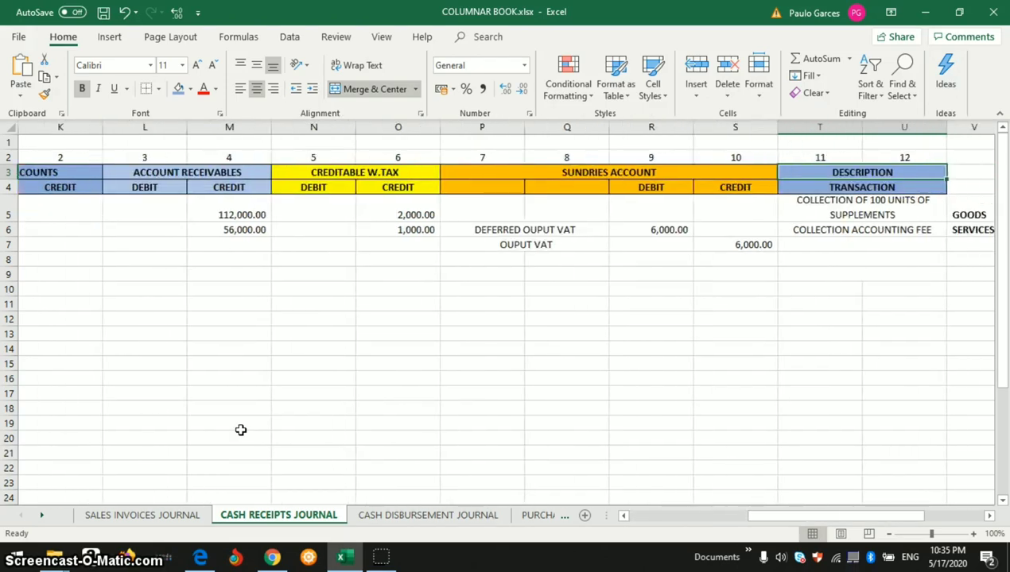
# Step: Go to the start of the first cash receipts entry and review its date, official receipt number and name
pyautogui.press('Down')
pyautogui.press('Home')
pyautogui.press('Down')
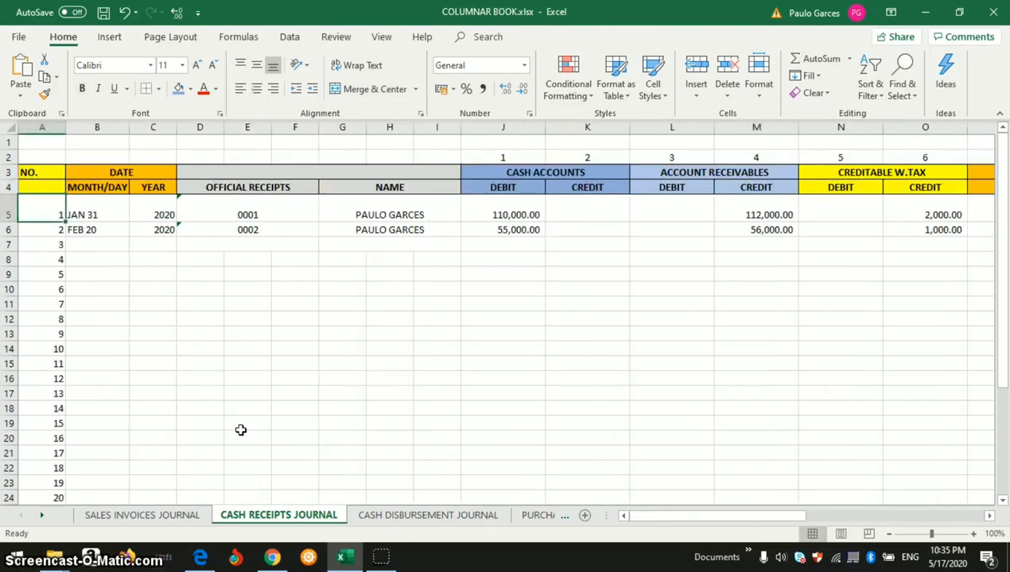
pyautogui.press('Right')
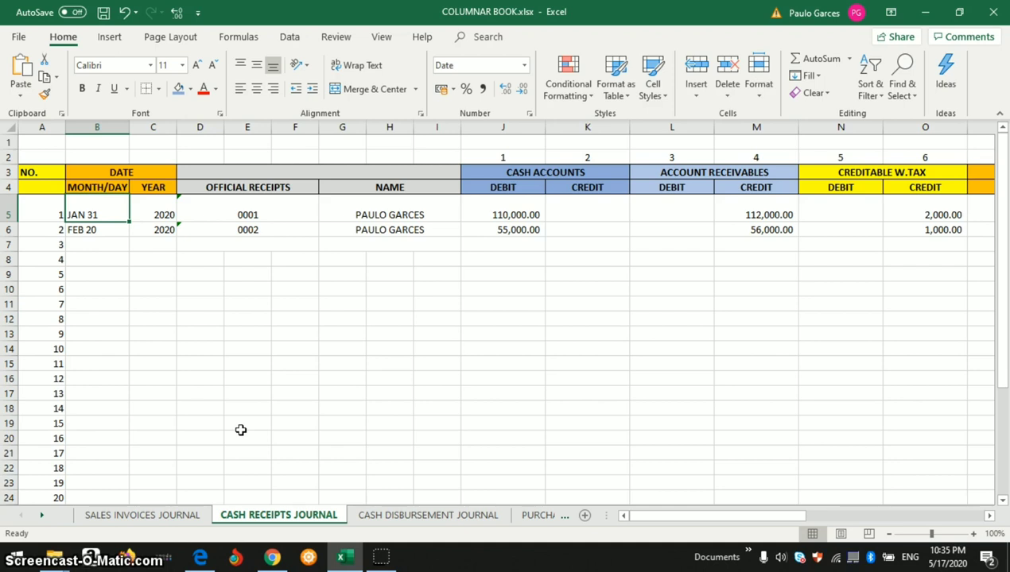
pyautogui.press('Right')
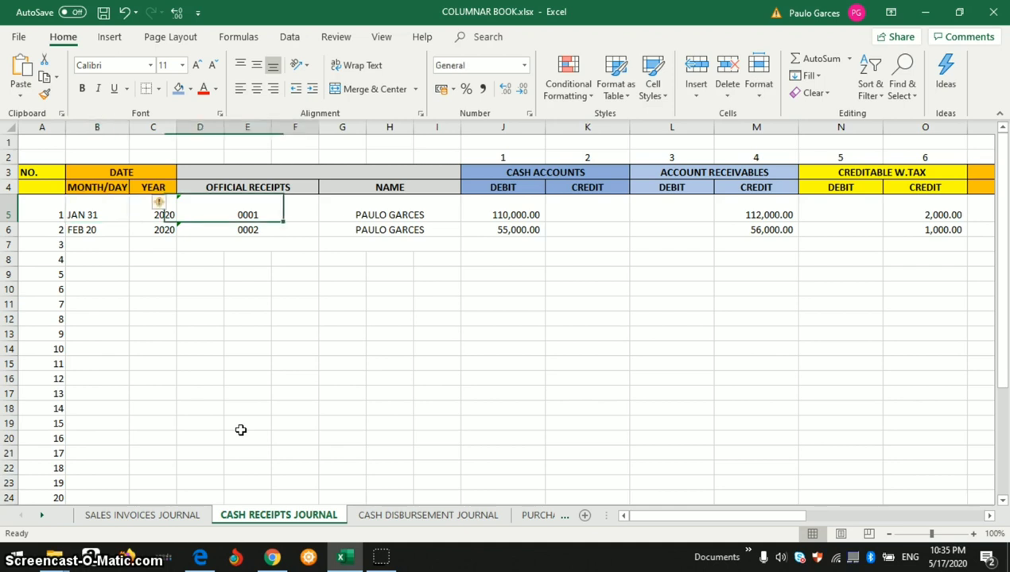
pyautogui.press('Right')
pyautogui.press('Left')
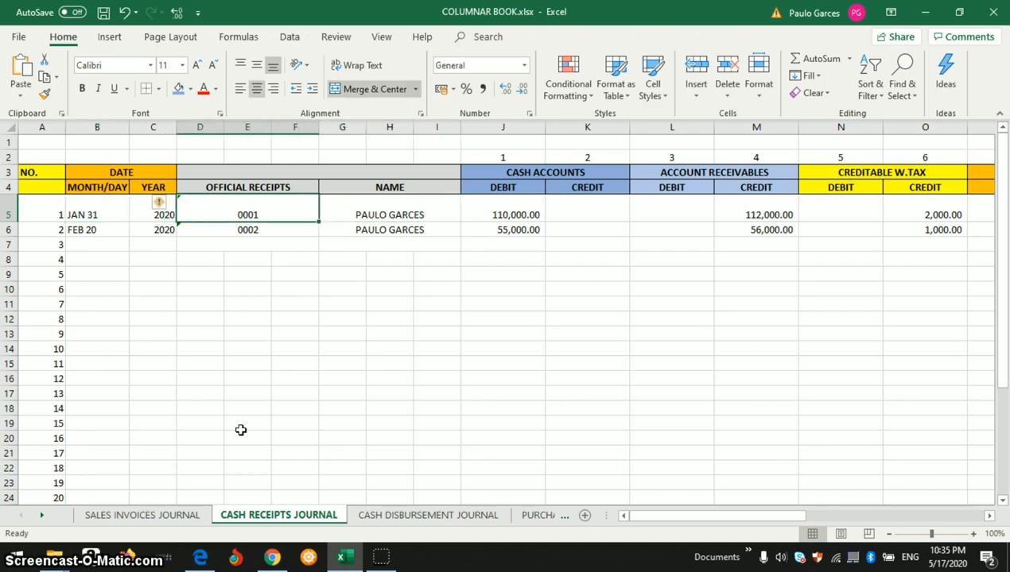
pyautogui.press('Right')
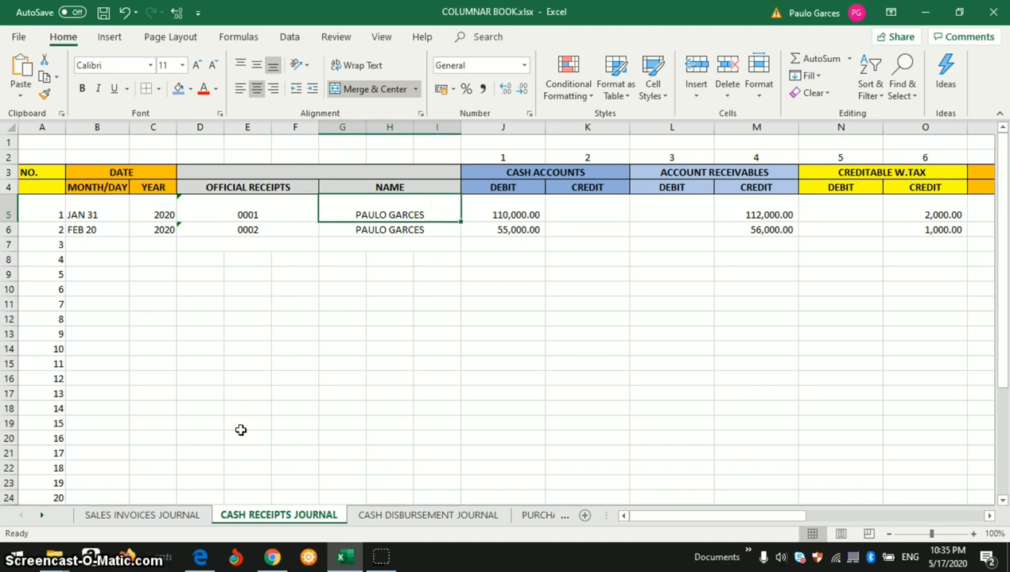
# Step: Review the first receipt's debit under Cash Accounts and credit under Account Receivables
pyautogui.press('Right')
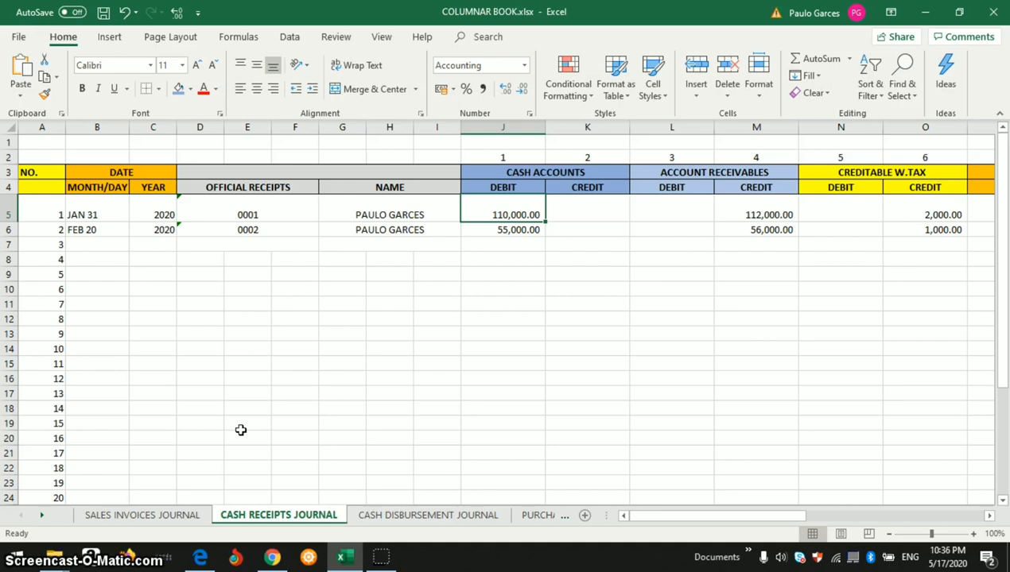
pyautogui.press('Right')
pyautogui.press('Right')
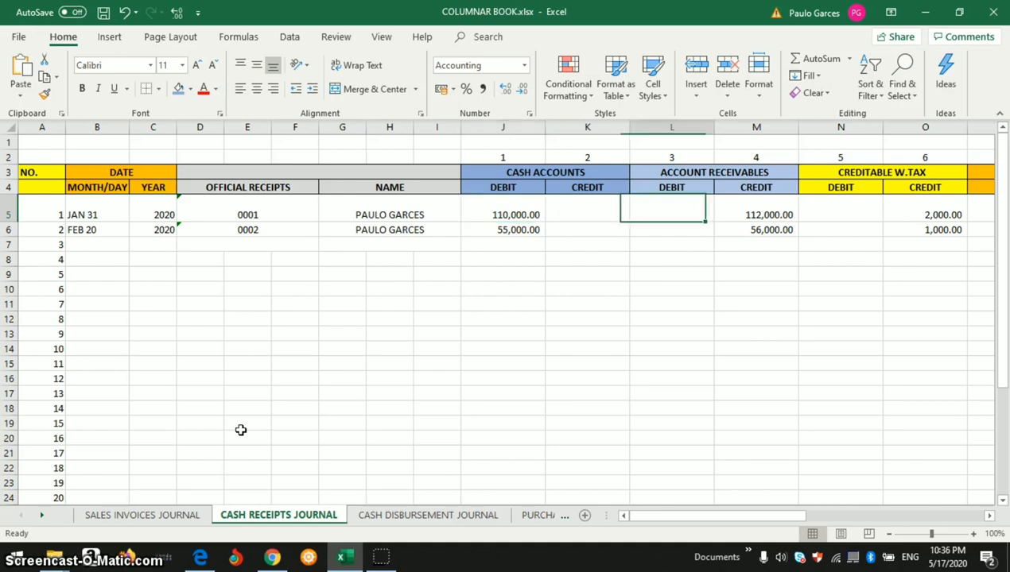
pyautogui.press('Right')
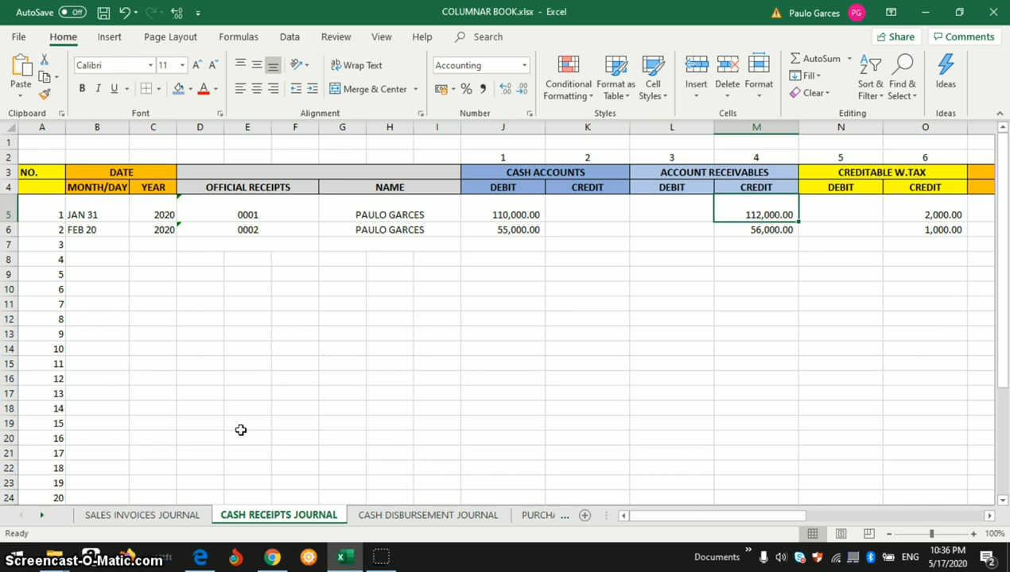
# Step: Inspect the formula behind the first receipt's Creditable W.Tax credit and leave it as it is
pyautogui.press('Right')
pyautogui.press('Right')
pyautogui.press('Right')
pyautogui.press('Right')
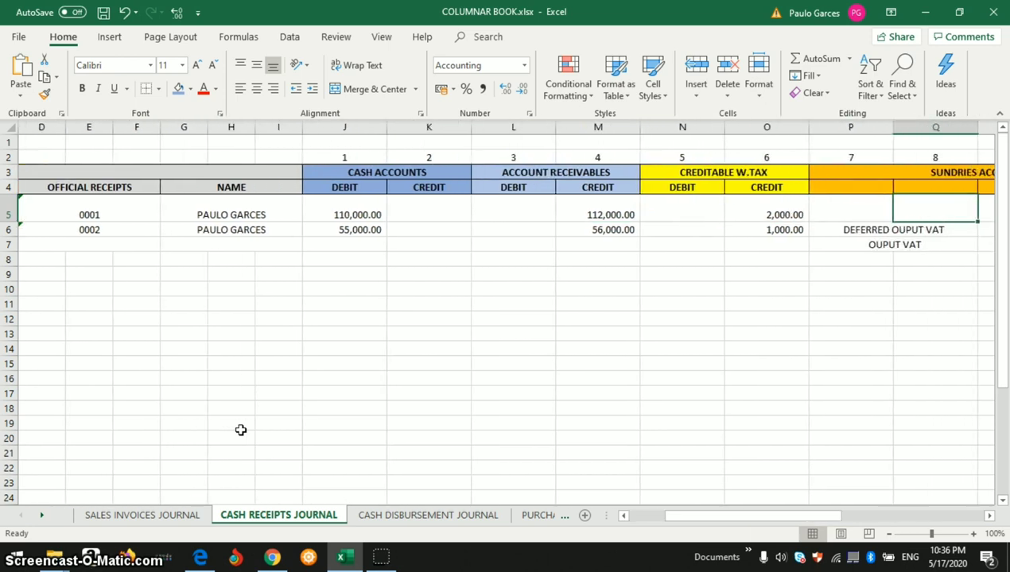
pyautogui.press('Left')
pyautogui.press('Left')
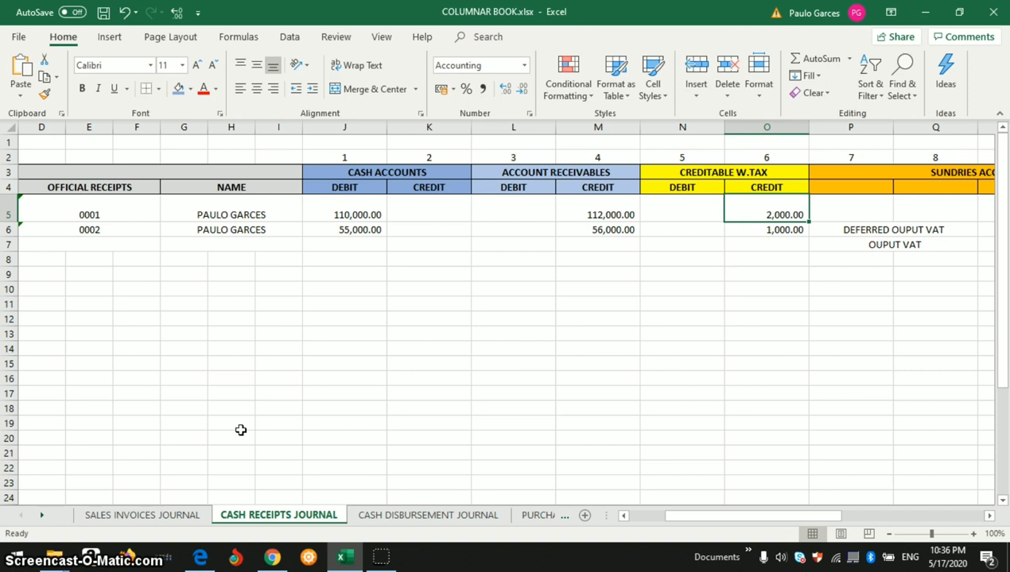
pyautogui.press('F2')
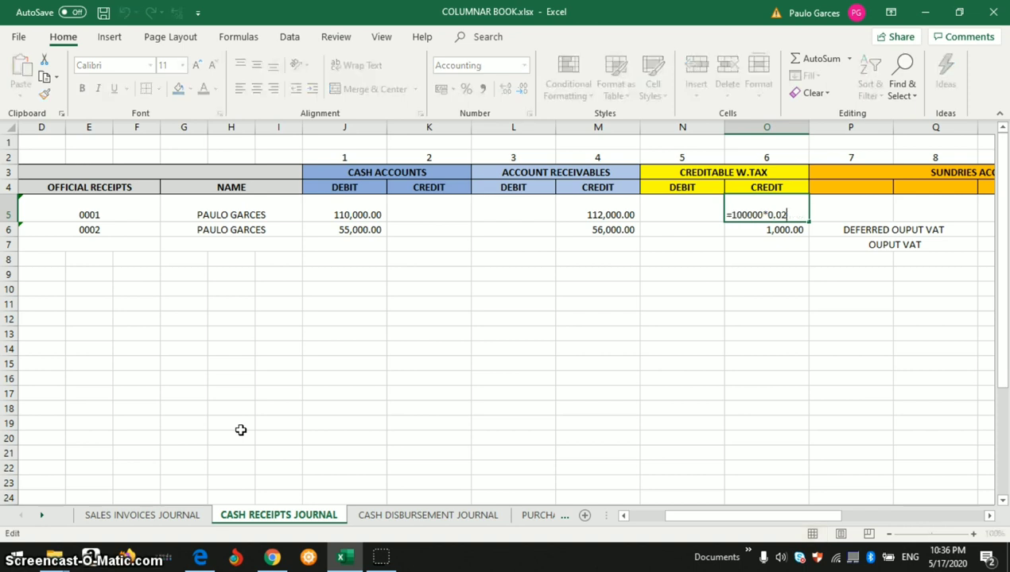
pyautogui.press('Return')
pyautogui.press('Up')
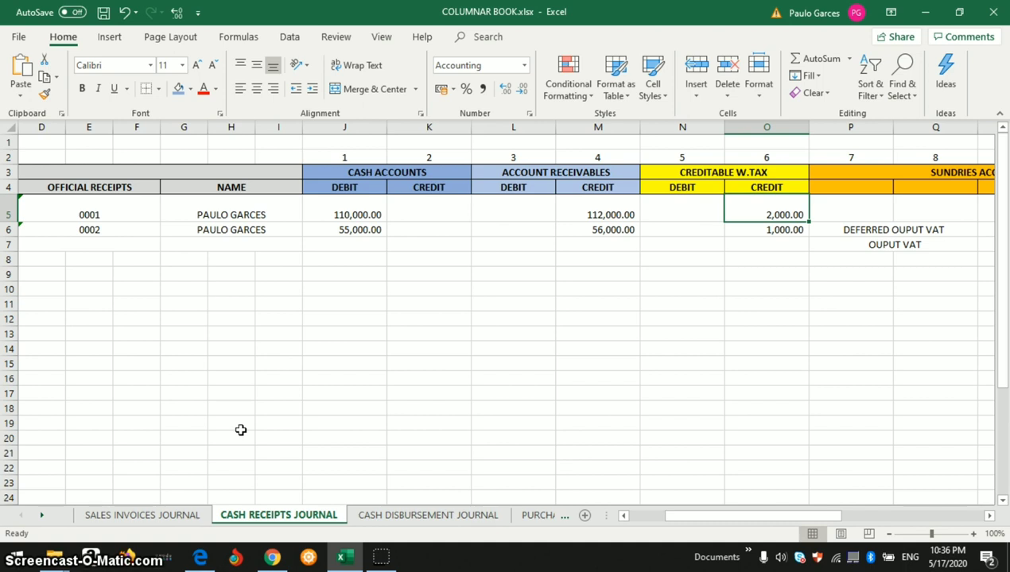
# Step: Review the first receipt's Sundries Account columns through to its transaction description for the collection of goods
pyautogui.press('Right')
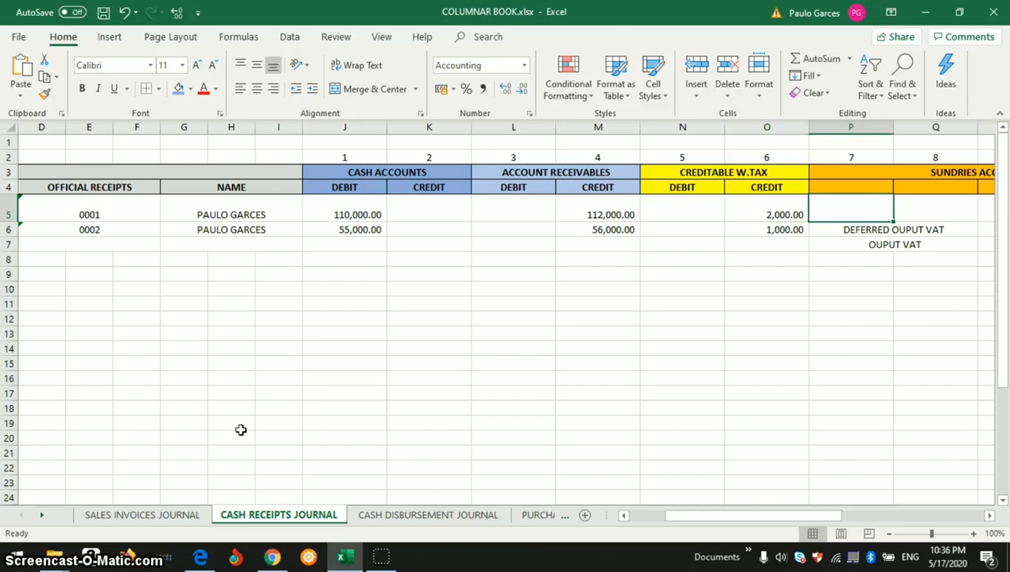
pyautogui.press('Right')
pyautogui.press('Right')
pyautogui.press('Right')
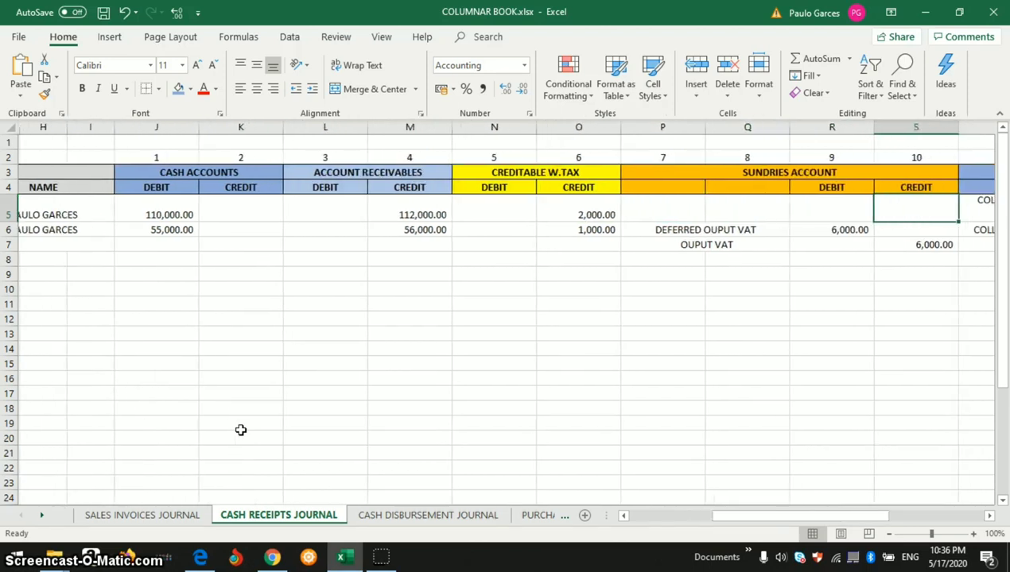
pyautogui.hscroll(4, 241, 430)
pyautogui.click(257, 204)
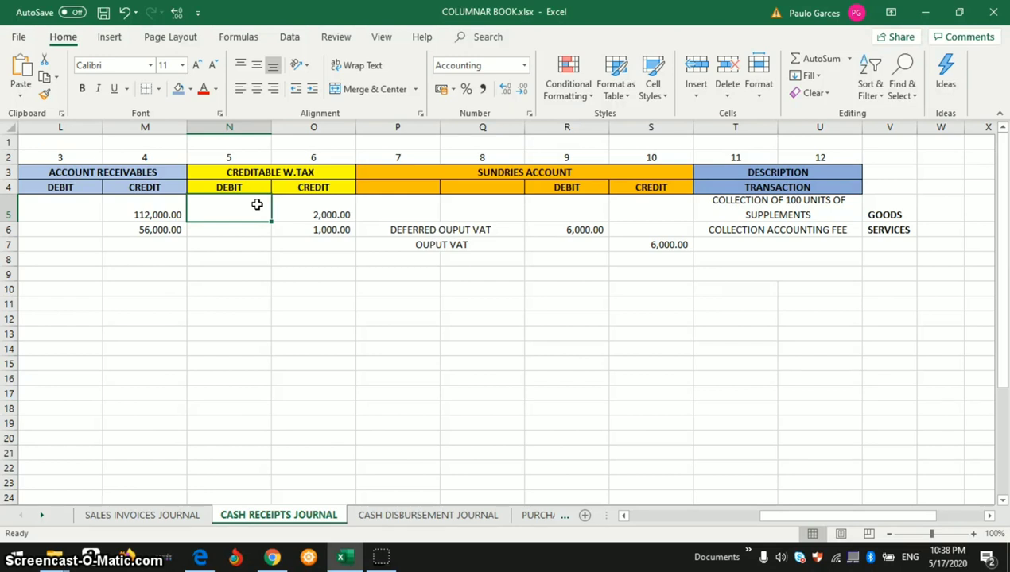
pyautogui.press('Right')
pyautogui.press('Right')
pyautogui.press('Right')
pyautogui.press('Right')
pyautogui.press('Right')
pyautogui.press('Right')
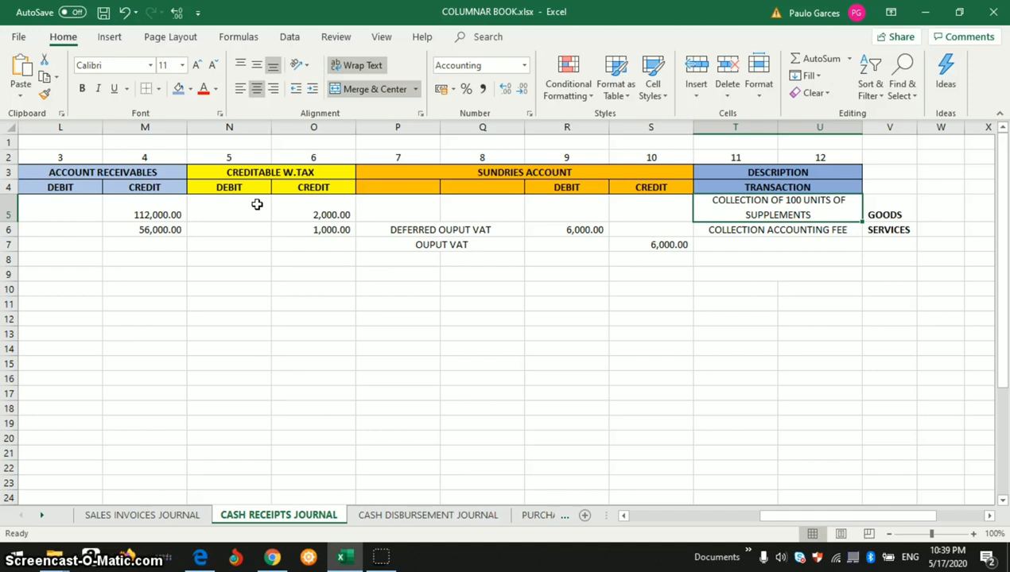
# Step: Return to the start of the second cash receipts entry and review its date, official receipt number and name
pyautogui.press('Down')
pyautogui.press('Left')
pyautogui.press('Home')
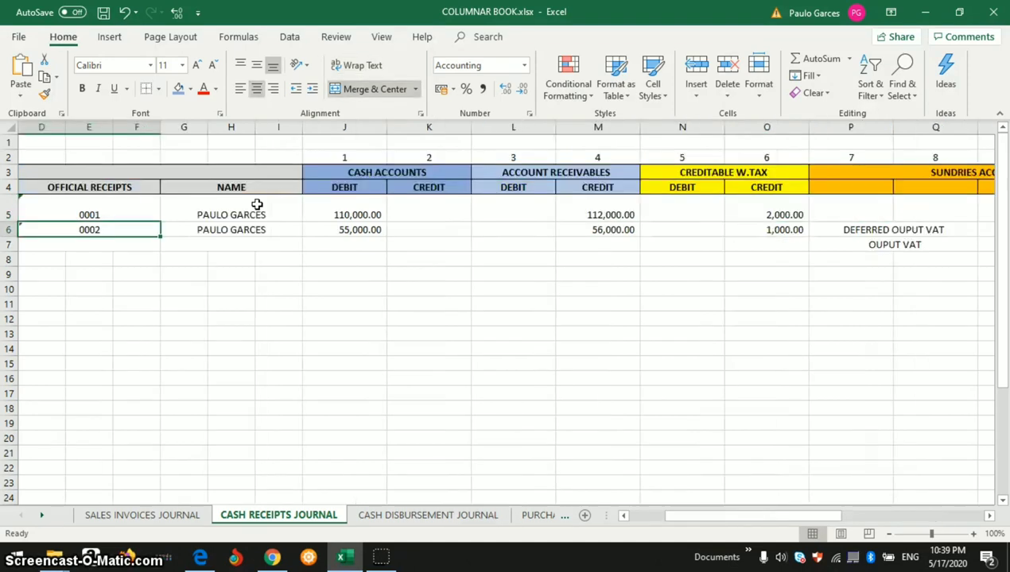
pyautogui.press('Home')
pyautogui.press('Right')
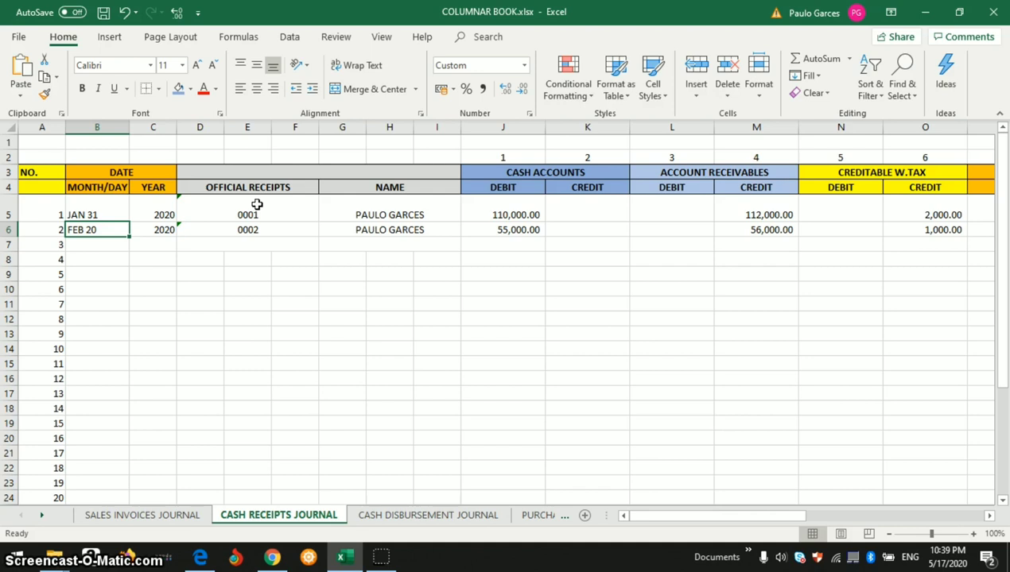
pyautogui.press('Right')
pyautogui.press('Right')
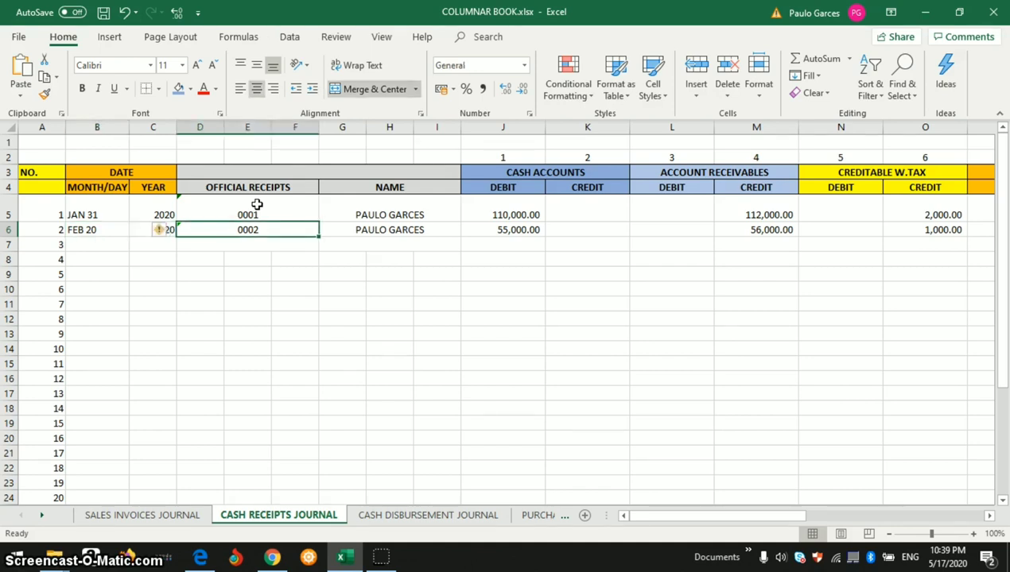
pyautogui.press('Right')
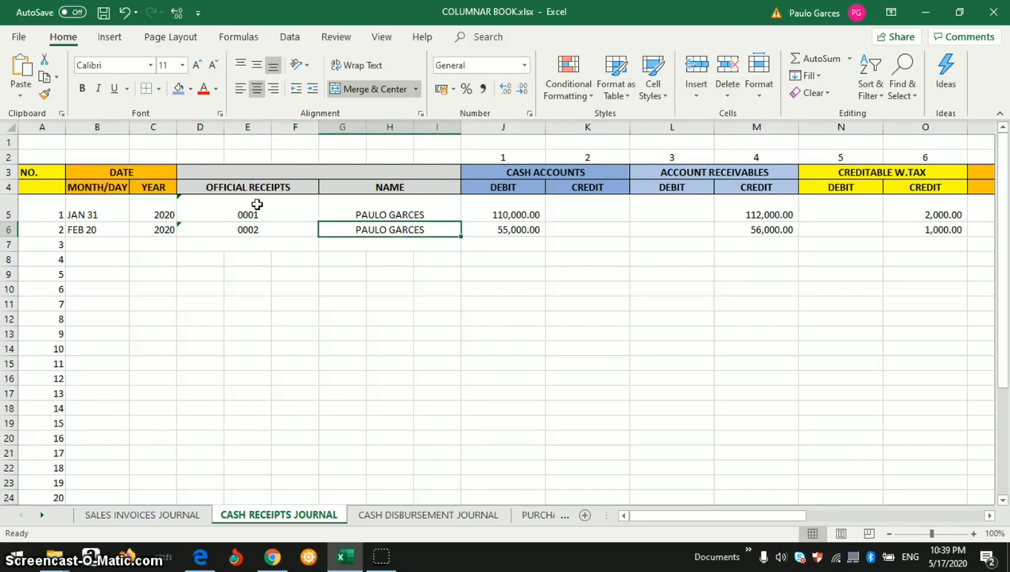
# Step: Review the second receipt's Cash Accounts debit, Account Receivables credit and Creditable W.Tax credit
pyautogui.press('Right')
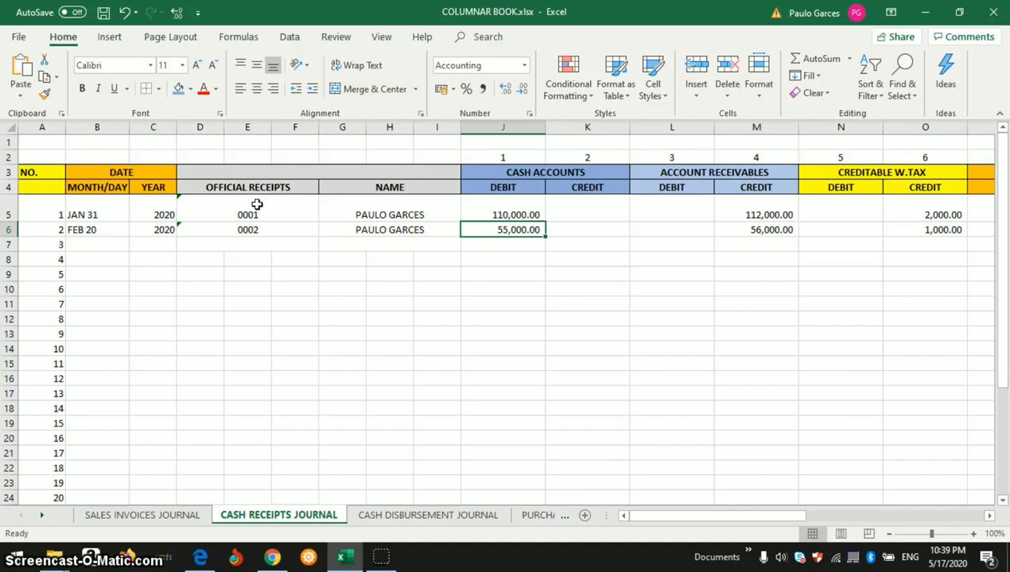
pyautogui.press('Right')
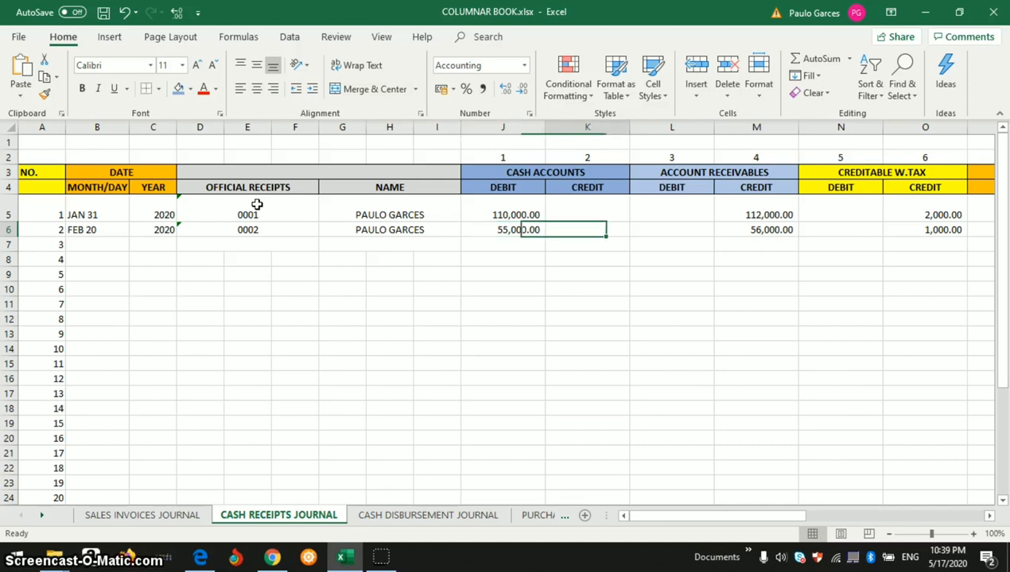
pyautogui.press('Right')
pyautogui.press('Right')
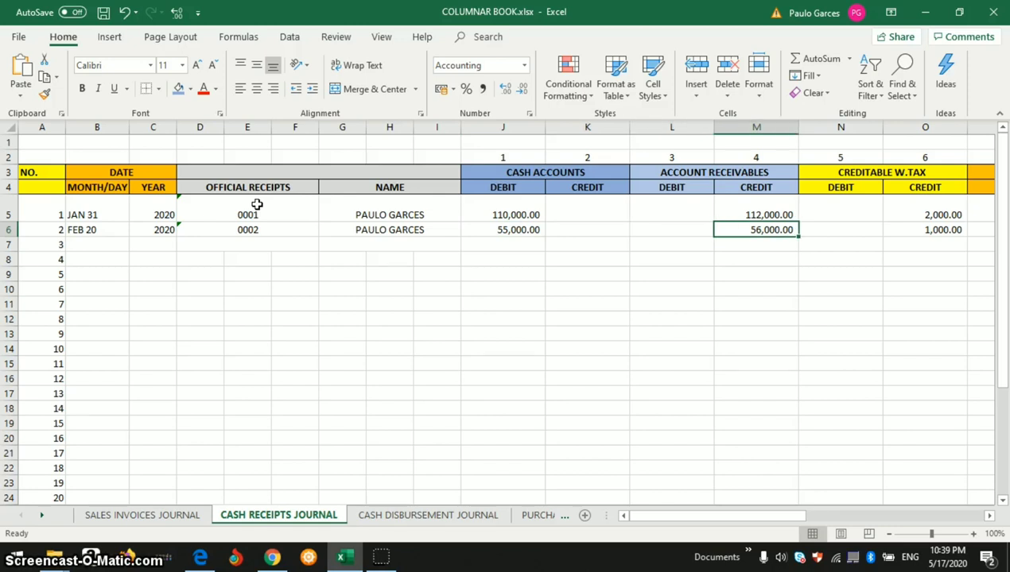
pyautogui.press('Right')
pyautogui.press('Right')
pyautogui.press('Right')
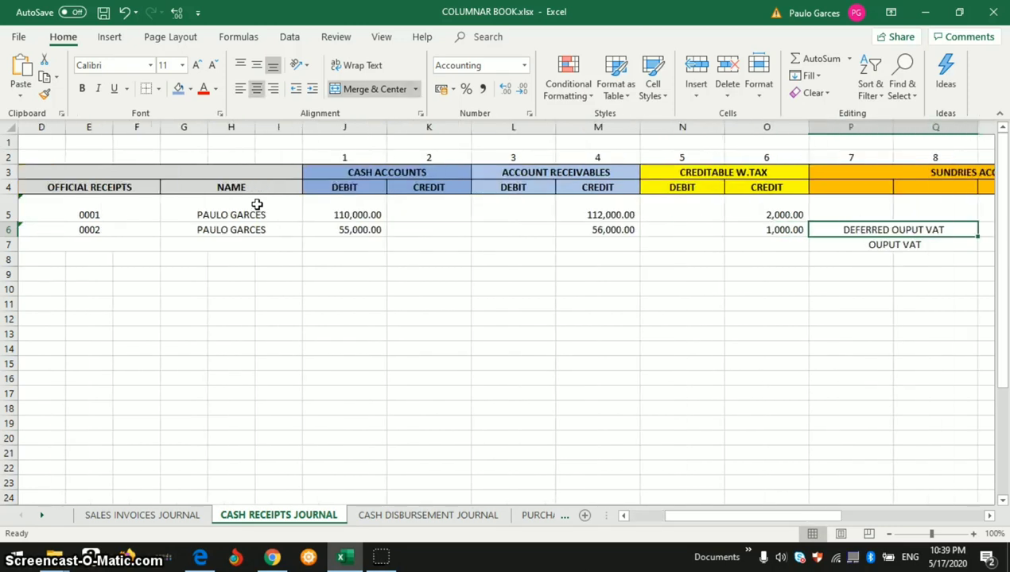
pyautogui.press('Left')
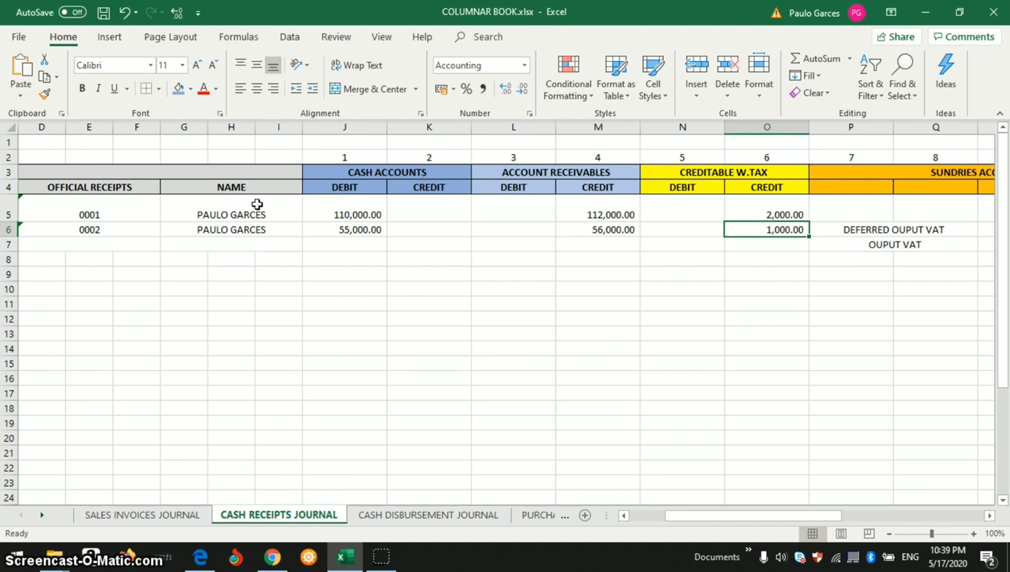
# Step: Review the second receipt's deferred output VAT line and its debit under Sundries Account
pyautogui.press('Right')
pyautogui.press('Right')
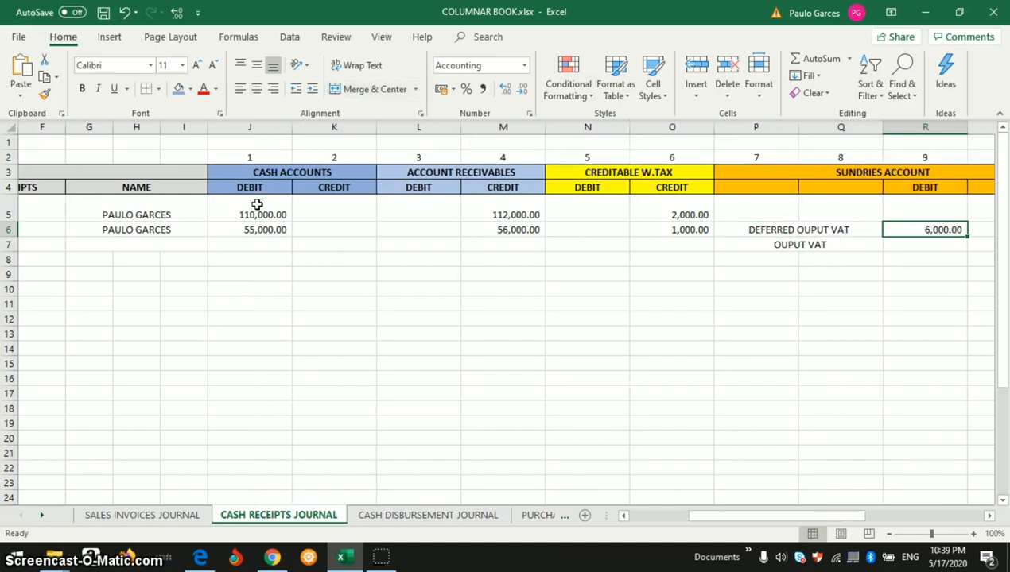
pyautogui.press('Right')
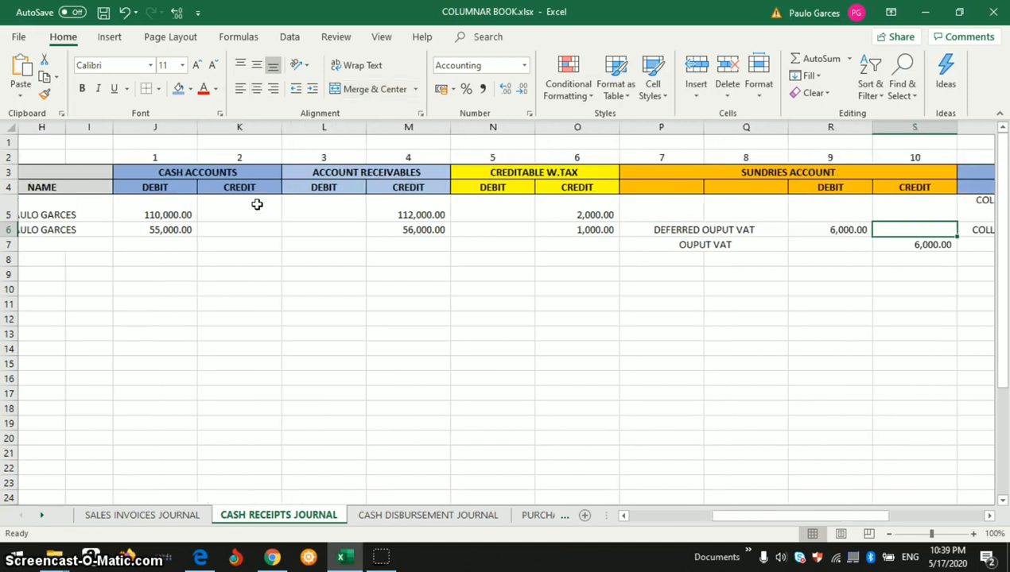
pyautogui.press('Left')
pyautogui.press('Left')
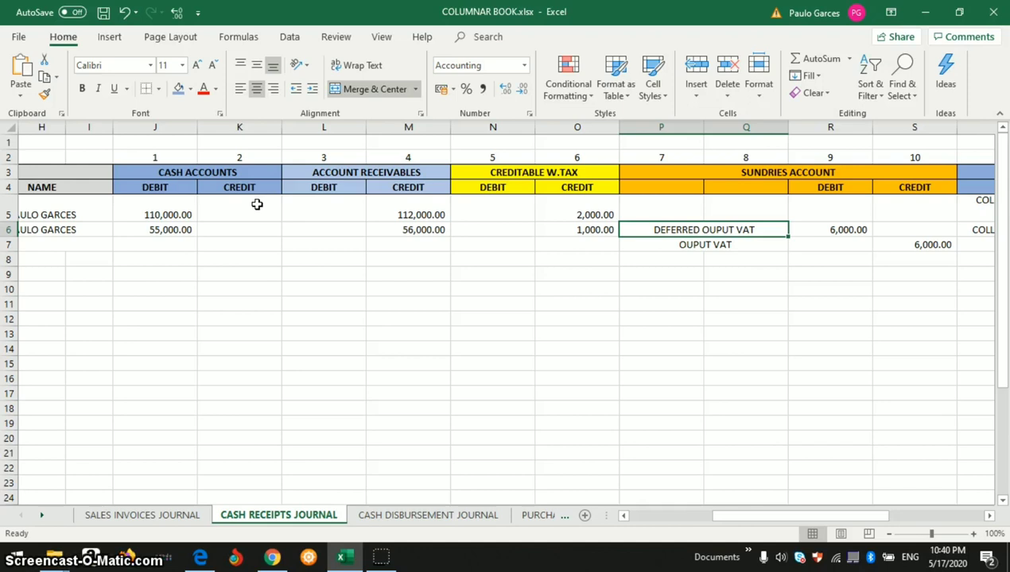
# Step: Review the output VAT line below the second receipt, across its Sundries Account credit to the description column
pyautogui.press('Down')
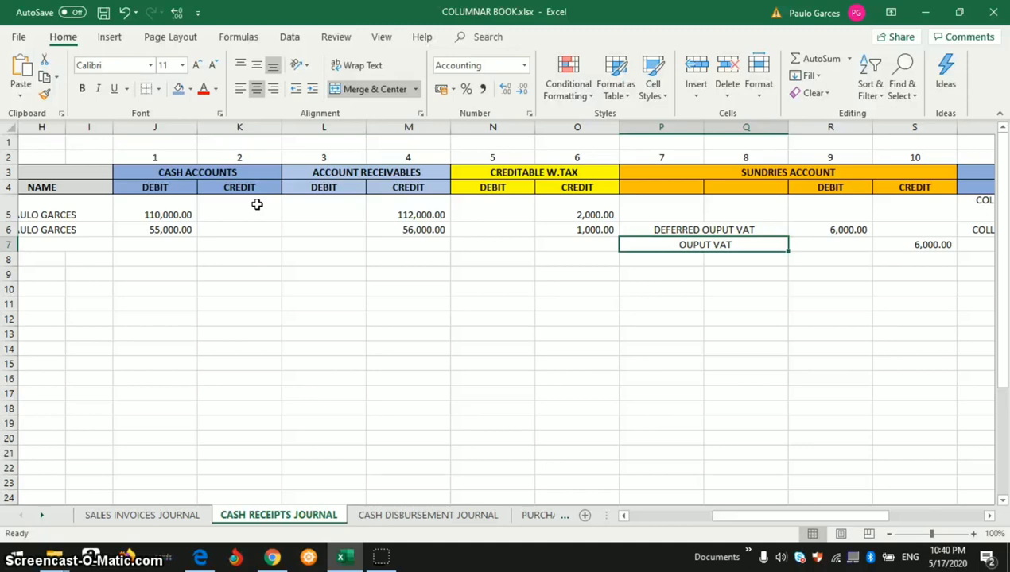
pyautogui.press('Right')
pyautogui.press('Right')
pyautogui.press('Right')
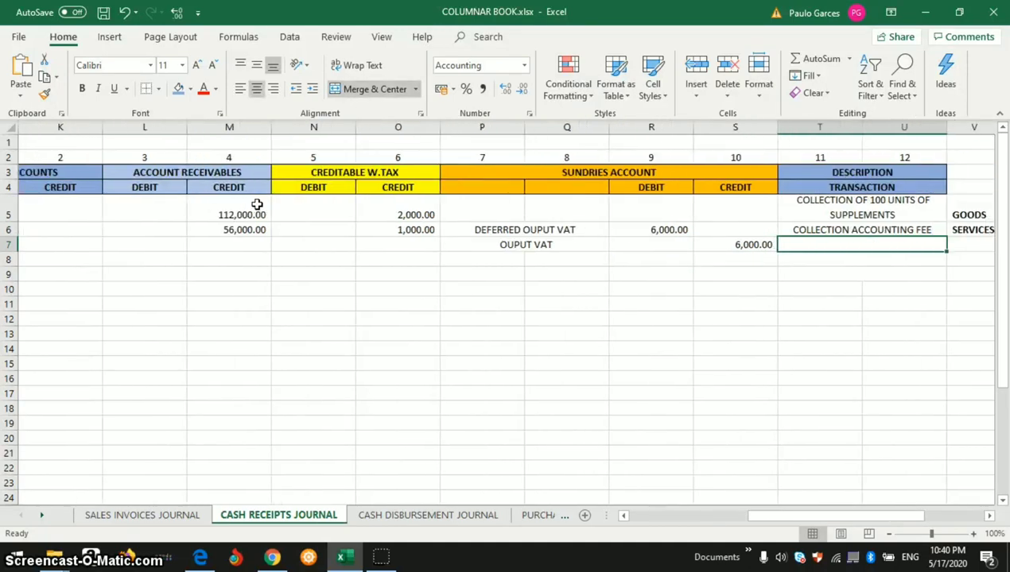